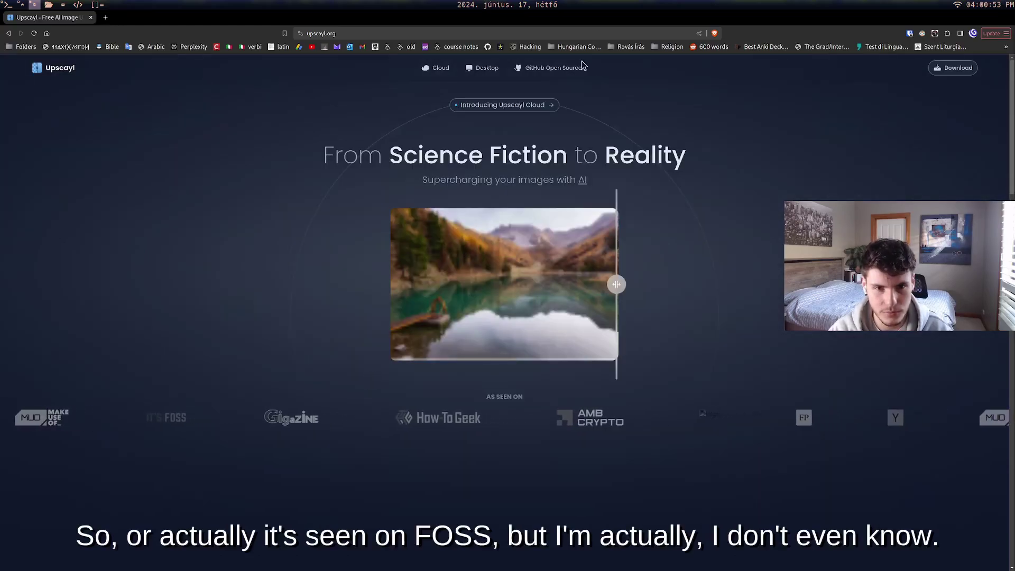
# - Open Upscayl's GitHub page from its website, read the project description, and return to the website
pyautogui.click(556, 67)
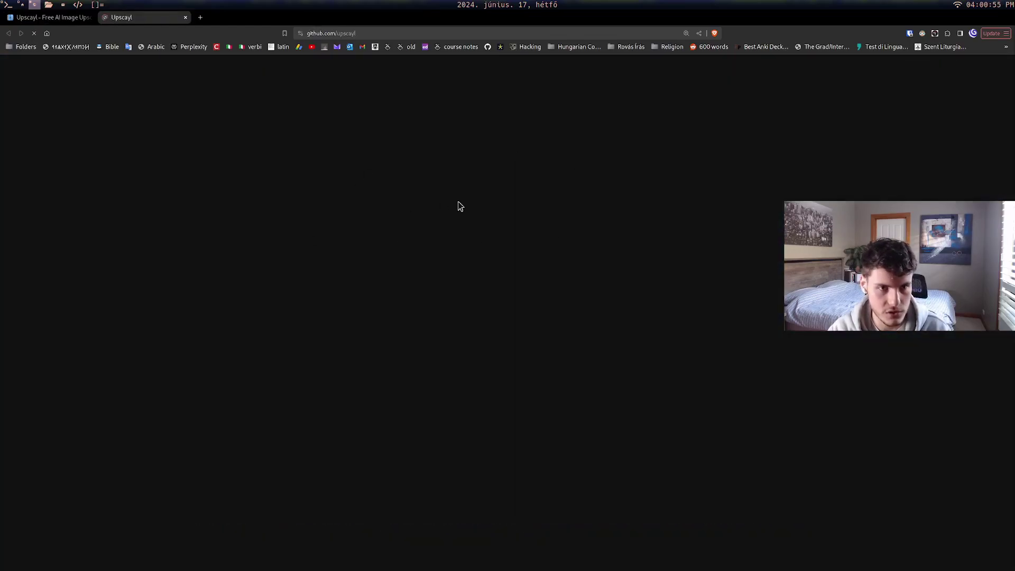
pyautogui.scroll(-5, 315, 267)
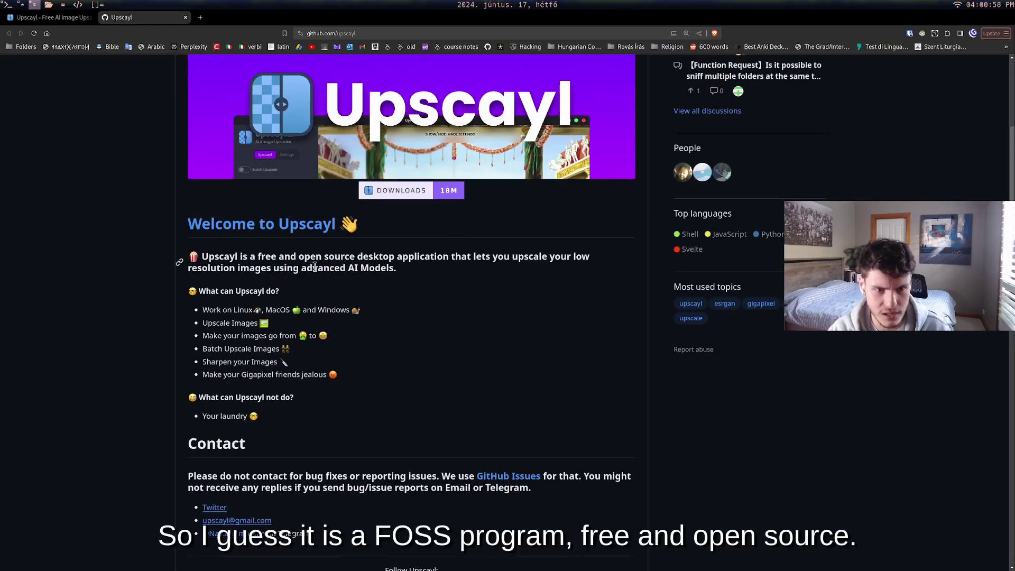
pyautogui.moveTo(200, 260); pyautogui.dragTo(401, 253)
pyautogui.moveTo(243, 259); pyautogui.dragTo(403, 258)
pyautogui.click(443, 285)
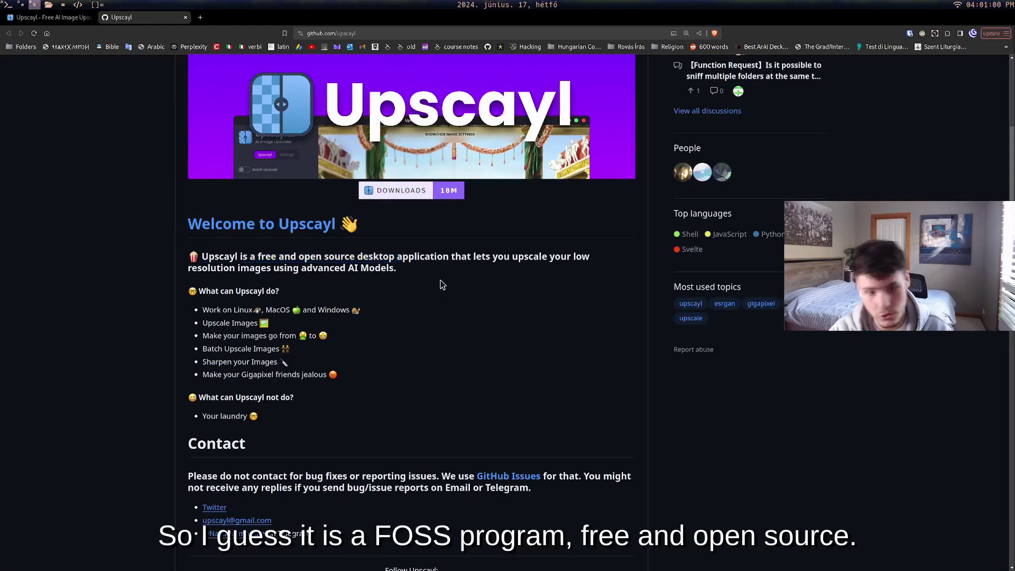
pyautogui.scroll(5, 443, 285)
pyautogui.hotkey('ctrl', 'shift', 'Tab')
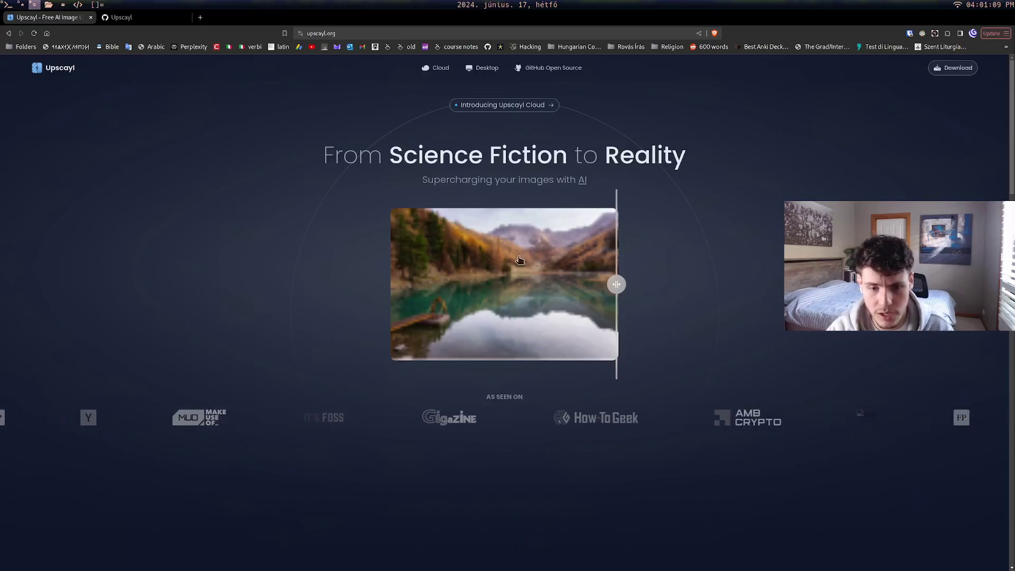
# - Compare the sample landscape before and after upscaling, and look through the features on the Upscayl homepage
pyautogui.moveTo(617, 284); pyautogui.dragTo(271, 286)
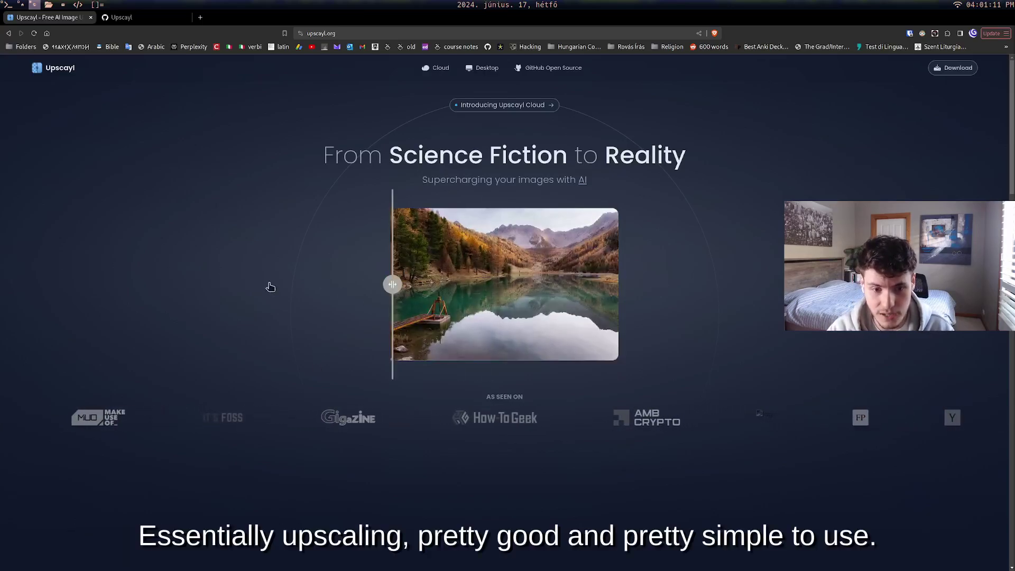
pyautogui.scroll(-10, 650, 262)
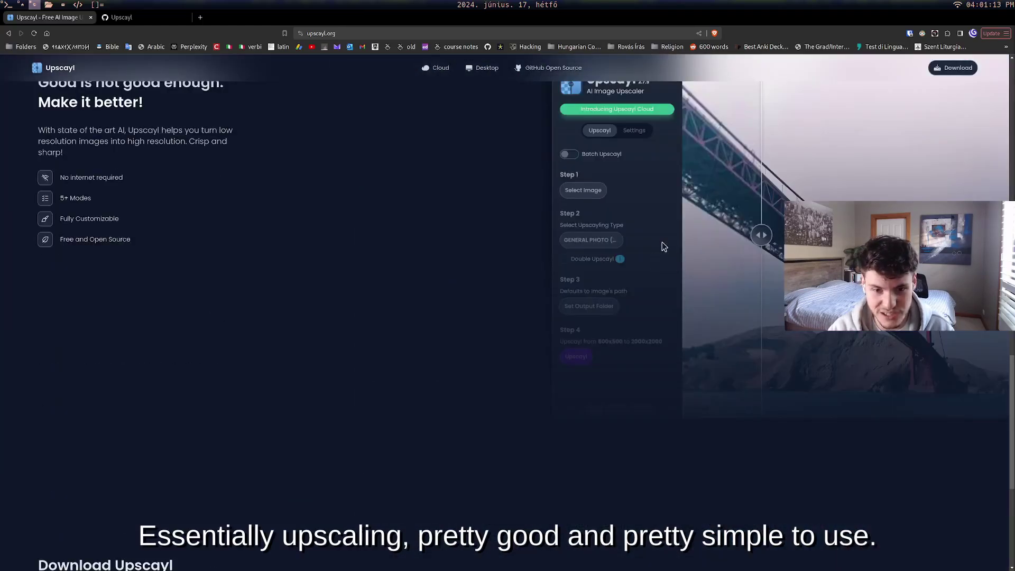
pyautogui.scroll(10, 661, 253)
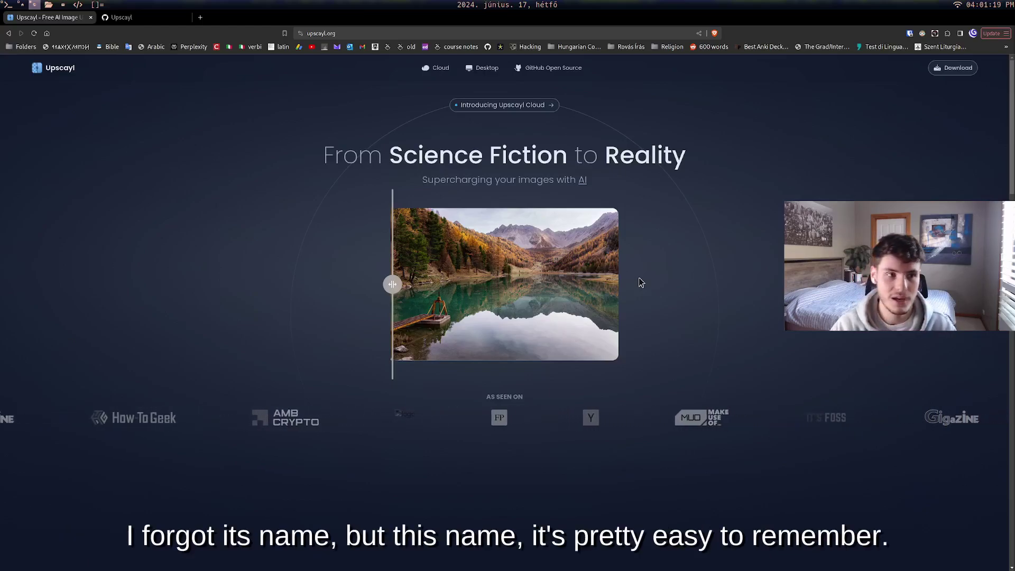
# - Switch to an empty workspace and launch Upscayl
pyautogui.press('super+4')
pyautogui.press('super+d')
pyautogui.write('upsc')
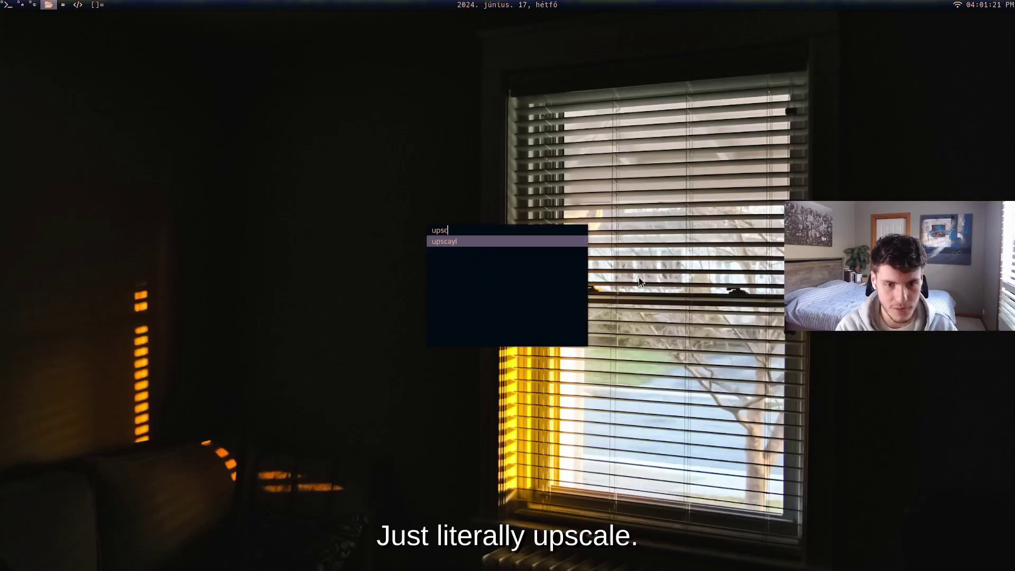
pyautogui.press('Return')
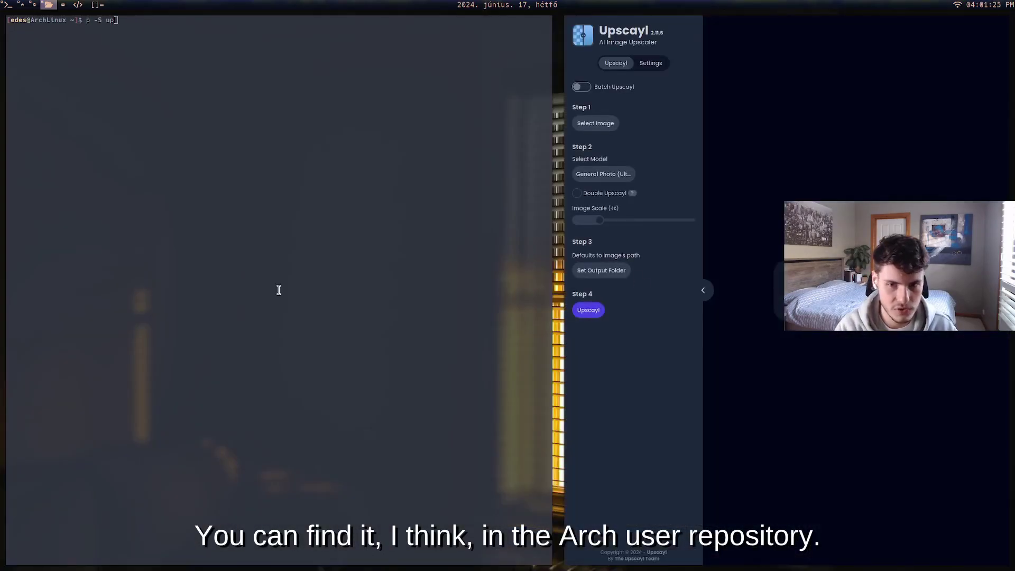
# - Check the package sources for Upscayl in the terminal with p -S upscayl and yay -S upscayl
pyautogui.write('ca')
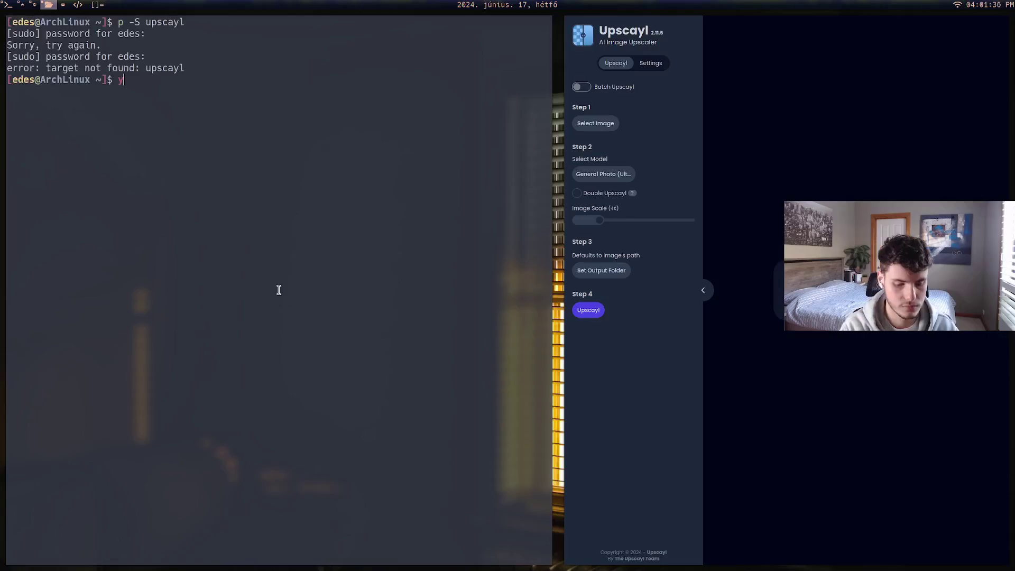
pyautogui.write('yasy')
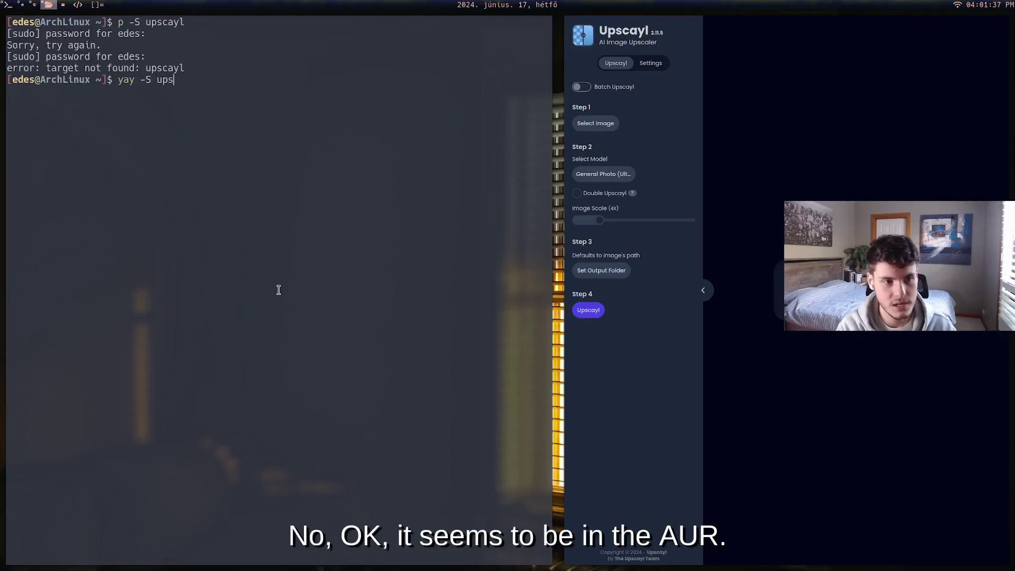
pyautogui.write(' -S upsca')
pyautogui.write('yl')
pyautogui.press('Return')
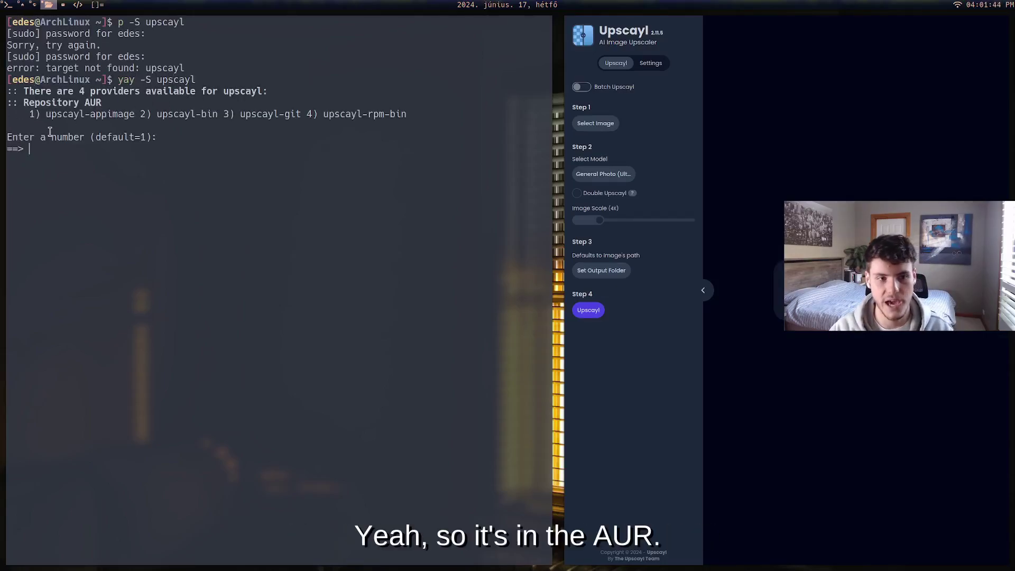
# - Review the AUR packages offered for upscayl and close the terminal without choosing one
pyautogui.moveTo(58, 115); pyautogui.dragTo(145, 115)
pyautogui.moveTo(181, 114); pyautogui.dragTo(271, 118)
pyautogui.moveTo(296, 115); pyautogui.dragTo(416, 116)
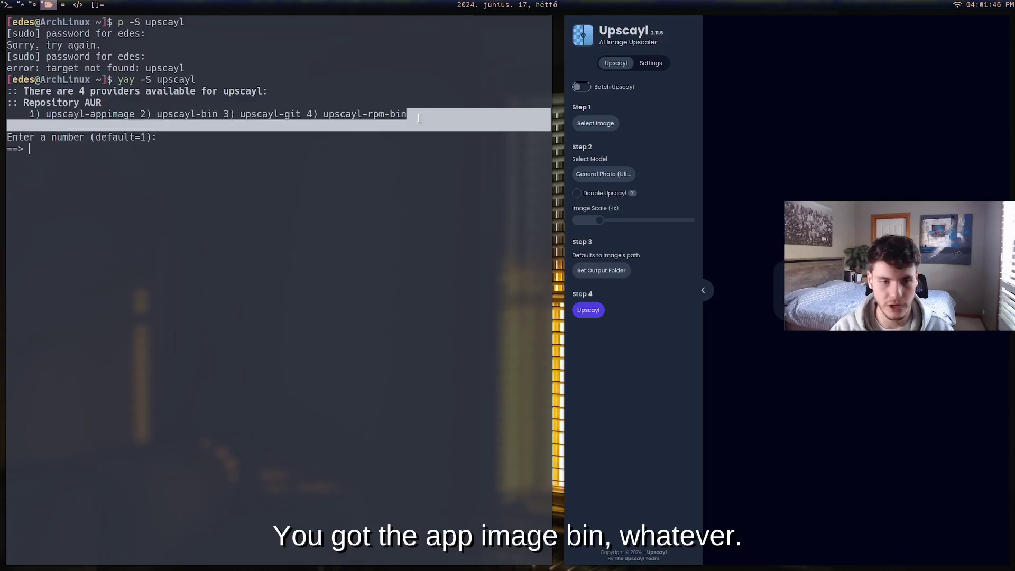
pyautogui.press('super+q')
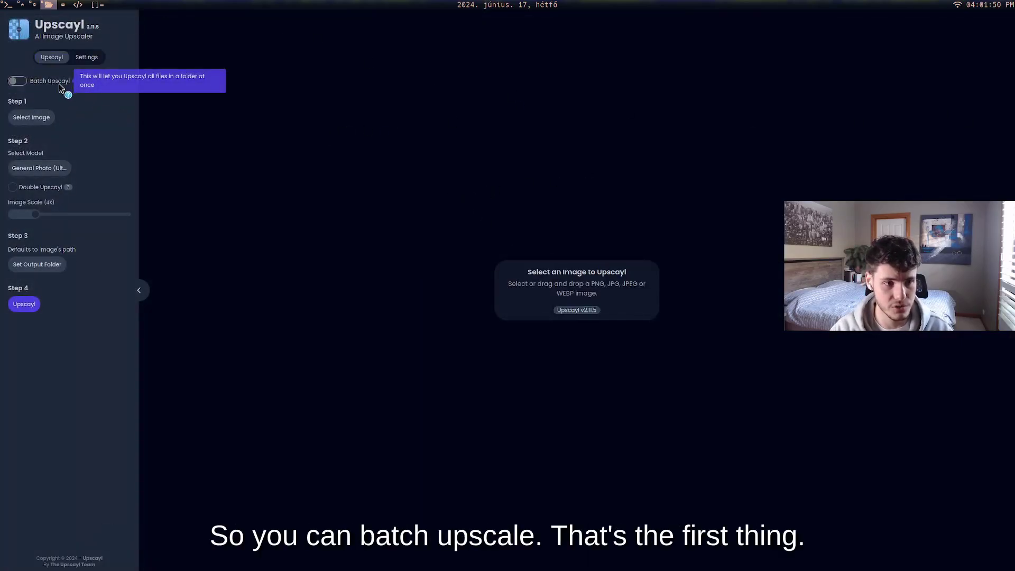
# - Turn Batch Upscayl on and back off
pyautogui.click(19, 83)
pyautogui.click(19, 84)
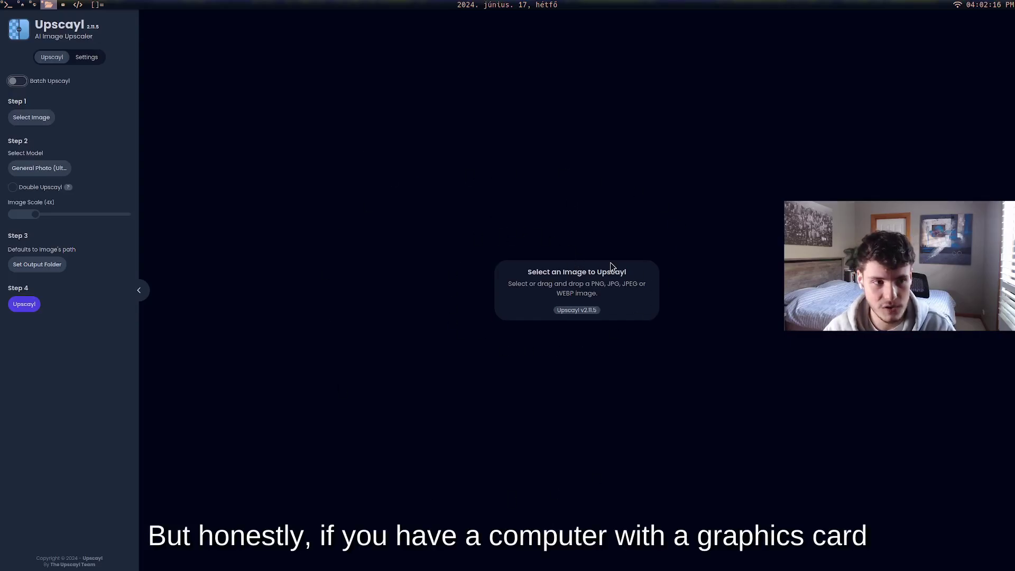
# - Check the graphics card requirements in the Installation section of Upscayl's GitHub README, and return to the Upscayl app
pyautogui.click(35, 4)
pyautogui.click(144, 18)
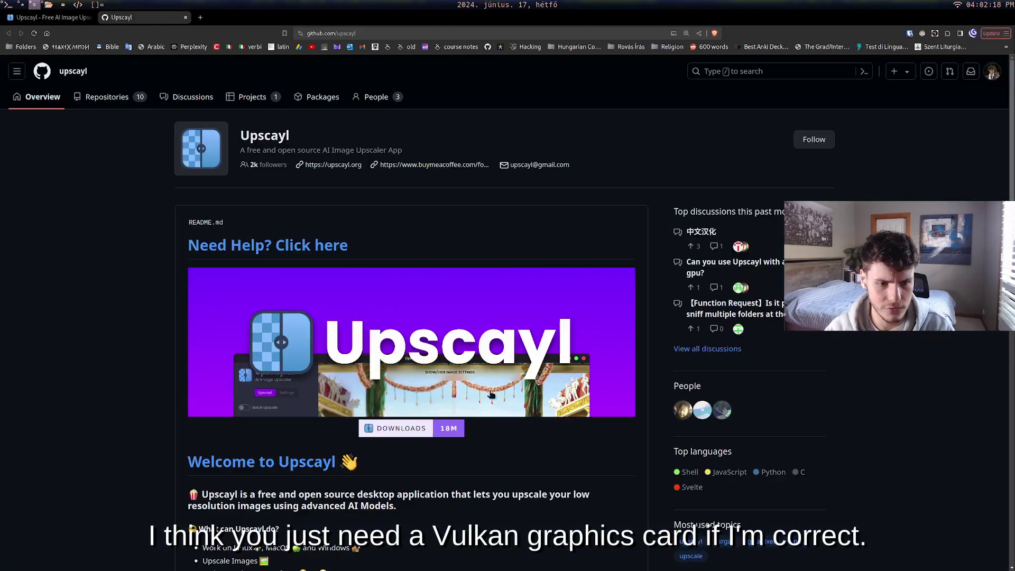
pyautogui.scroll(-8, 490, 395)
pyautogui.scroll(3, 426, 355)
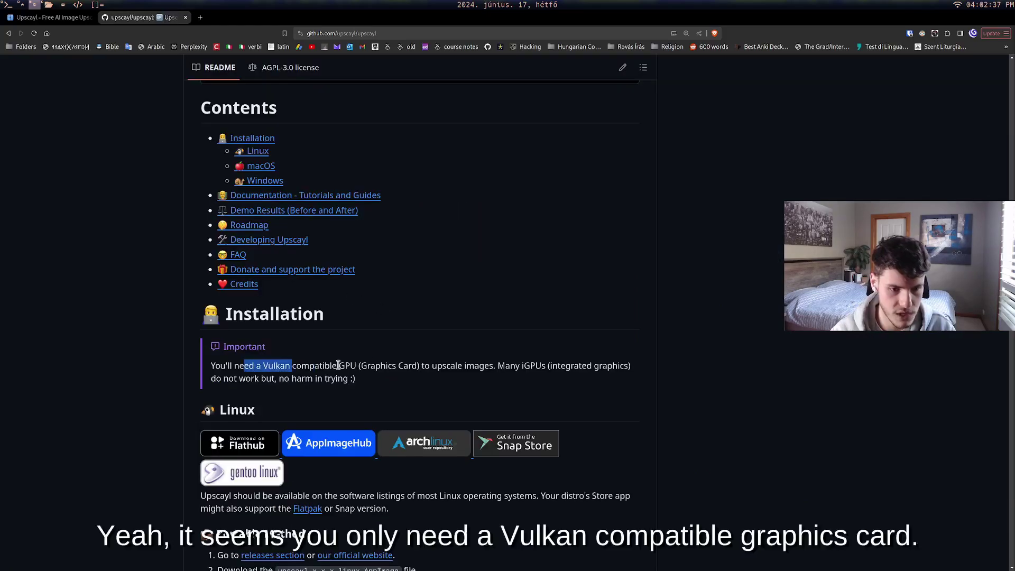
pyautogui.moveTo(336, 365); pyautogui.dragTo(387, 364)
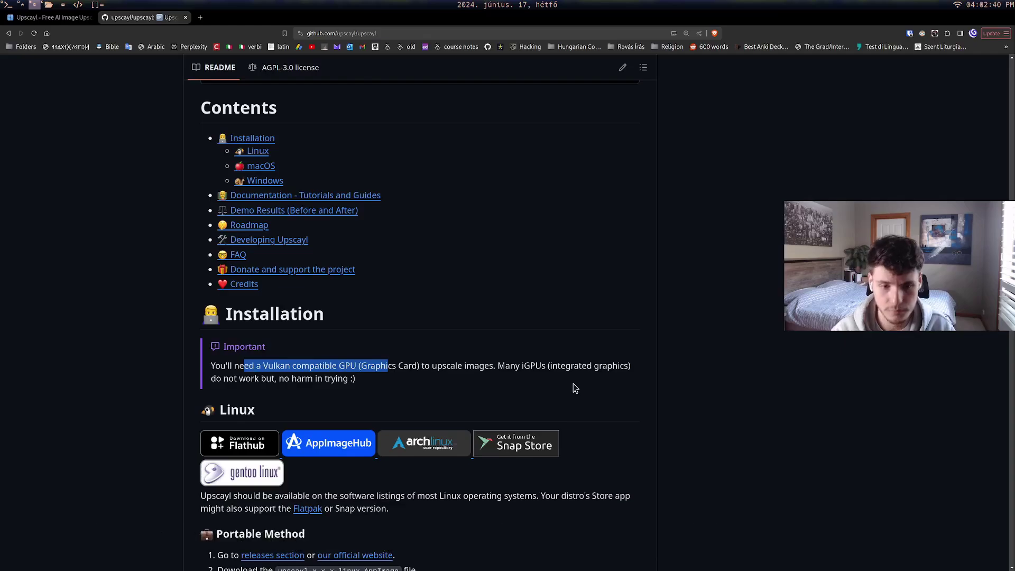
pyautogui.moveTo(497, 365); pyautogui.dragTo(588, 362)
pyautogui.click(458, 355)
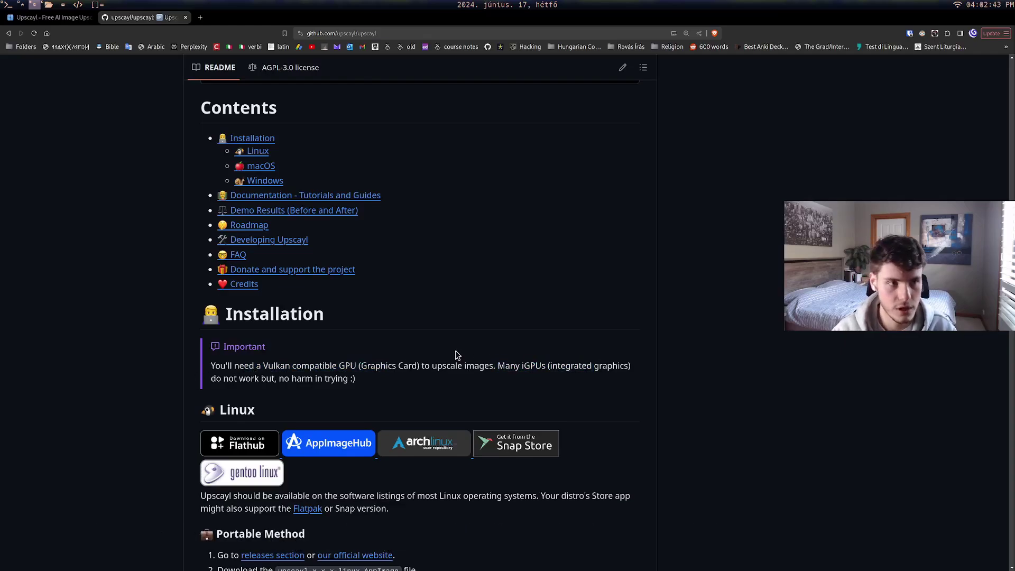
pyautogui.press('super+4')
pyautogui.press('super+3')
pyautogui.press('super+4')
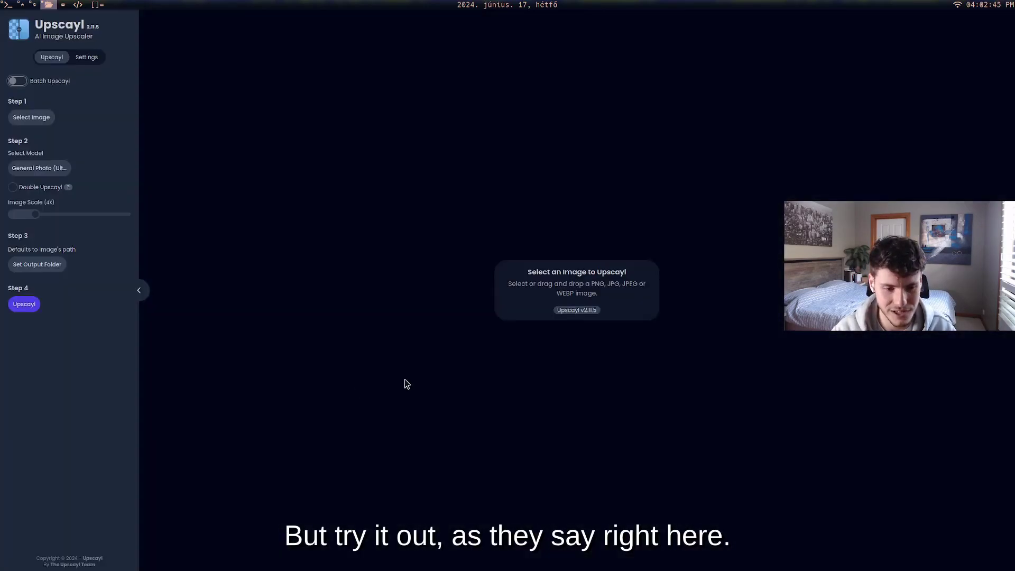
# - Load the photo of the two embroidered-coat shepherds and choose the General Photo (Ultrasharp) model
pyautogui.click(25, 122)
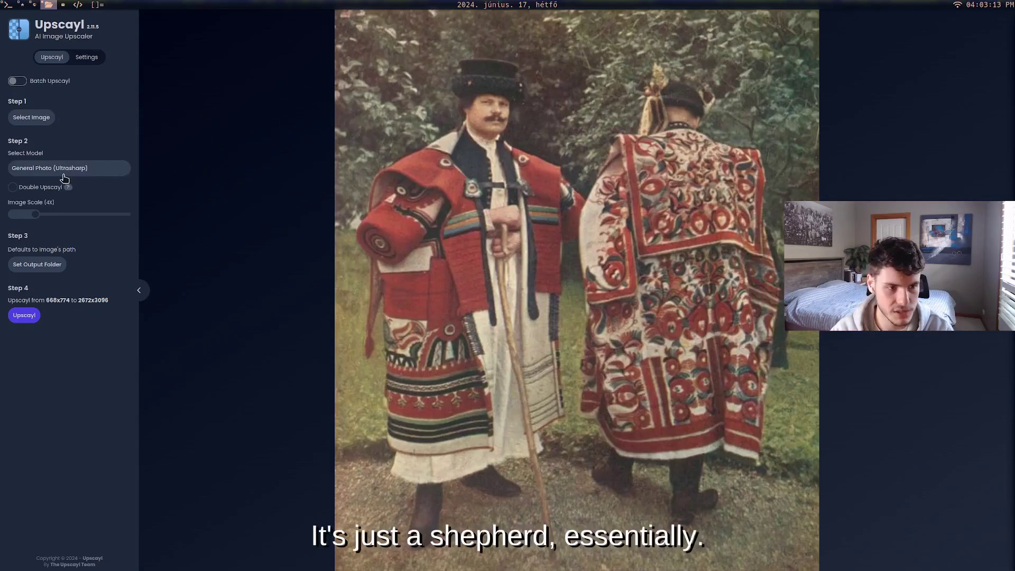
pyautogui.click(64, 175)
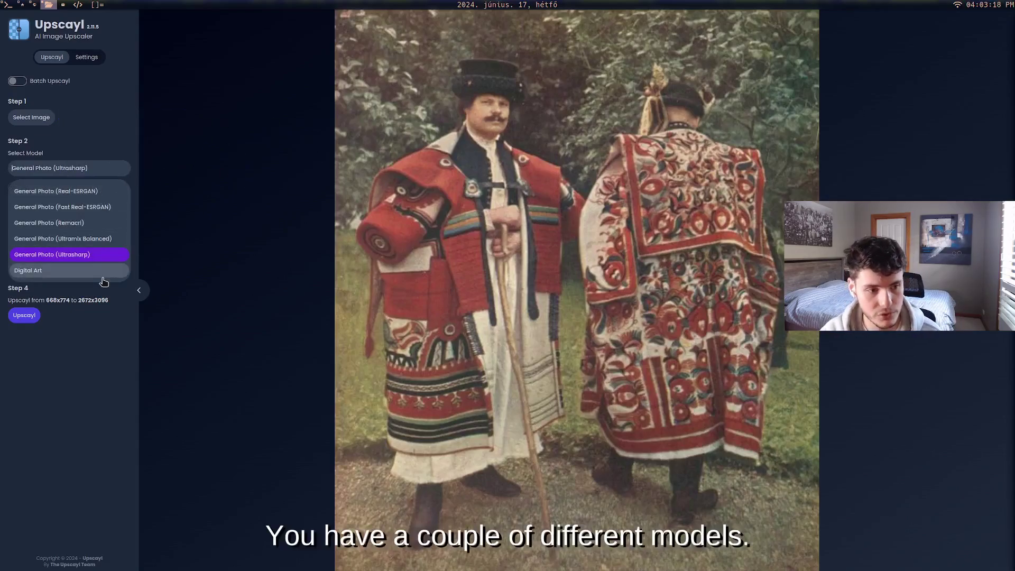
pyautogui.click(58, 256)
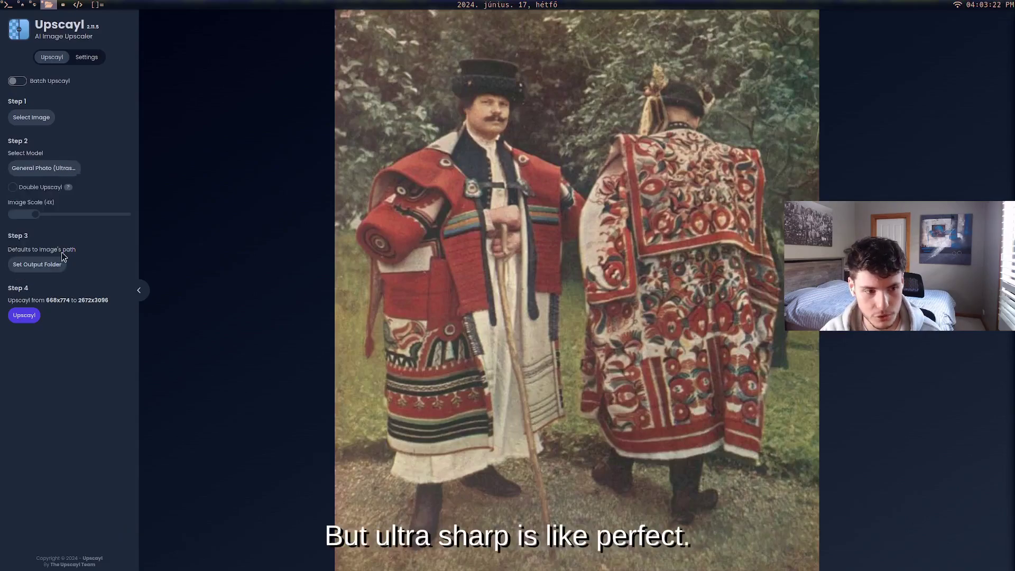
pyautogui.click(58, 175)
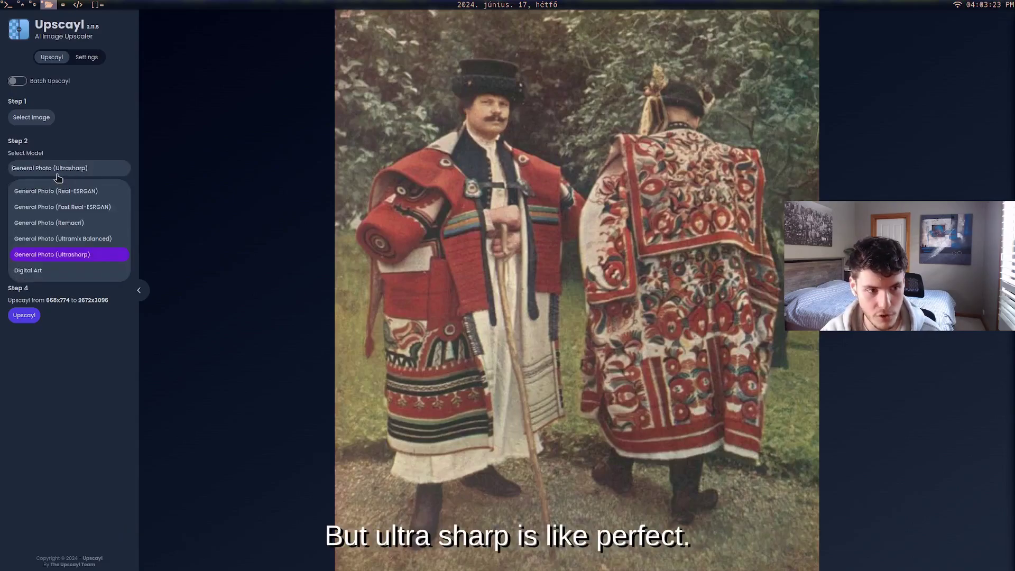
pyautogui.click(83, 261)
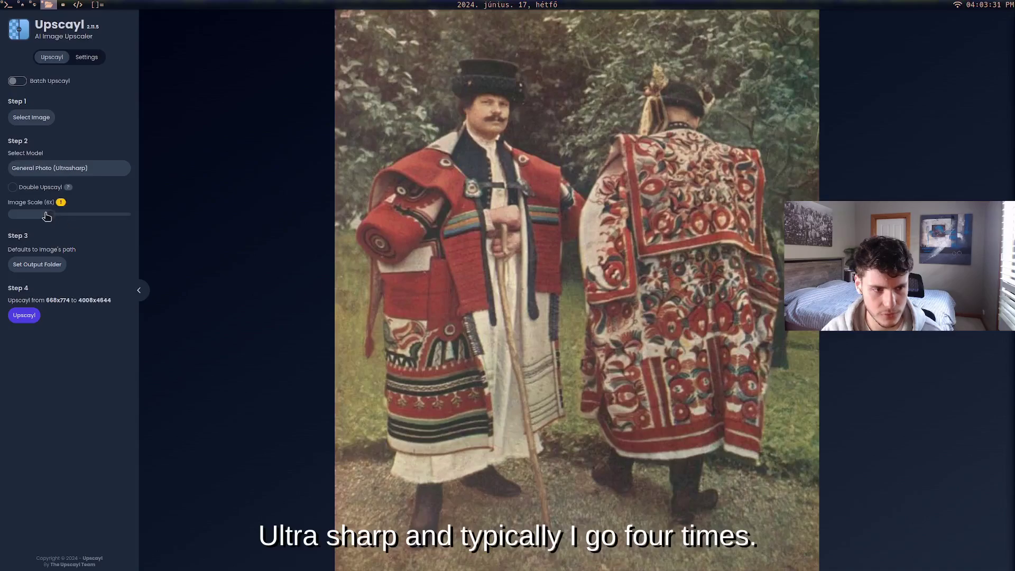
# - Try image scales of 6X and 5X, check the performance hint, and return the scale to 4X
pyautogui.moveTo(45, 215); pyautogui.dragTo(51, 216)
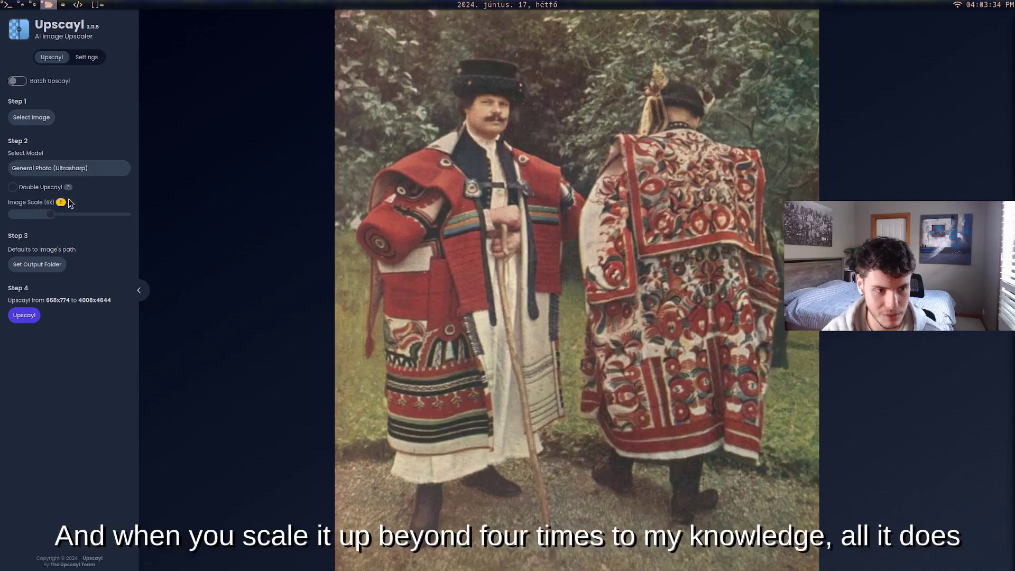
pyautogui.moveTo(61, 204)
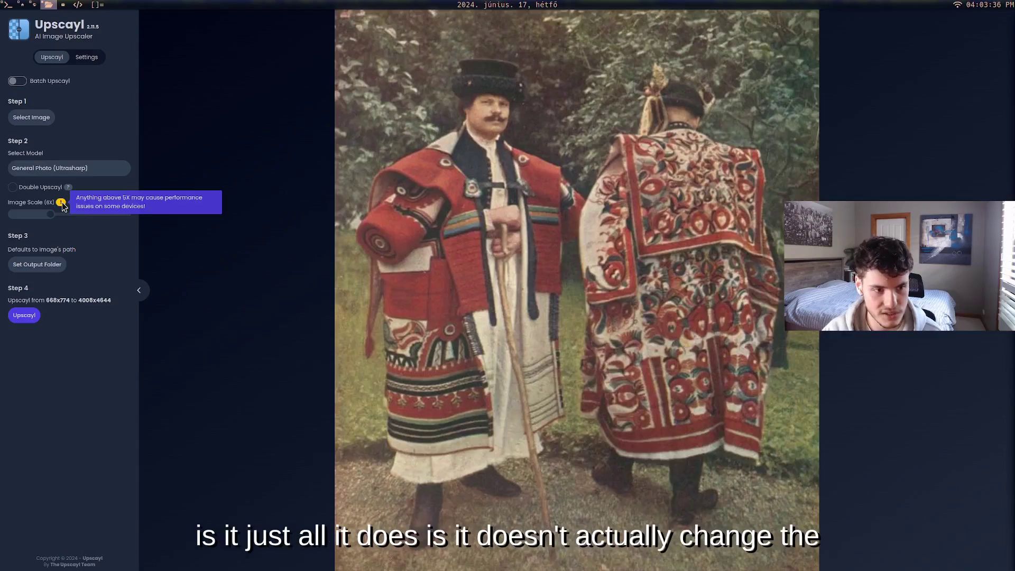
pyautogui.moveTo(50, 214)
pyautogui.mouseDown()
pyautogui.moveTo(34, 215)
pyautogui.moveTo(186, 220)
pyautogui.moveTo(35, 226)
pyautogui.mouseUp()
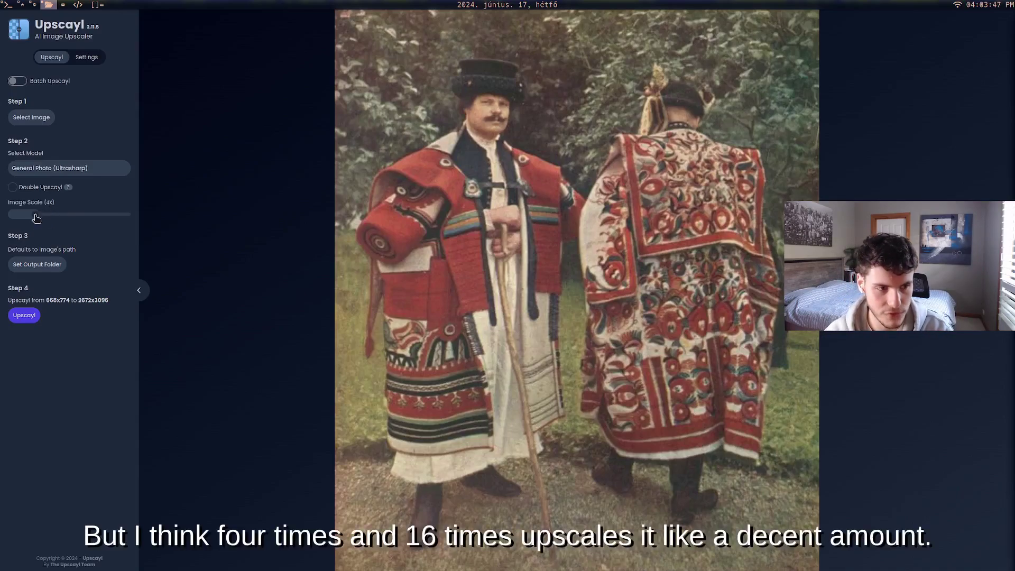
pyautogui.moveTo(52, 214)
pyautogui.mouseDown()
pyautogui.moveTo(208, 211)
pyautogui.moveTo(41, 222)
pyautogui.mouseUp()
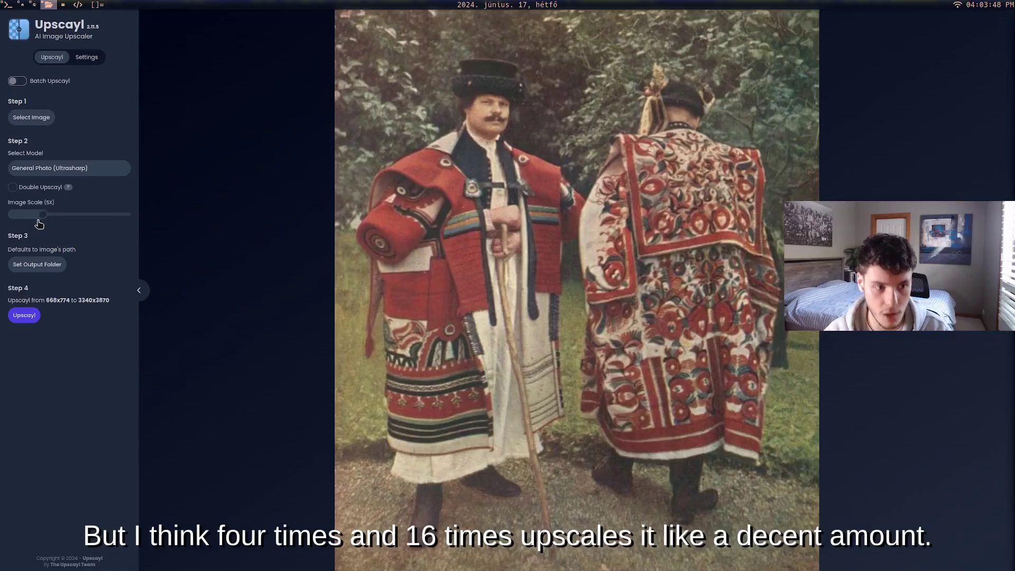
# - Set the output folder to pictures and upscale the photo
pyautogui.click(47, 266)
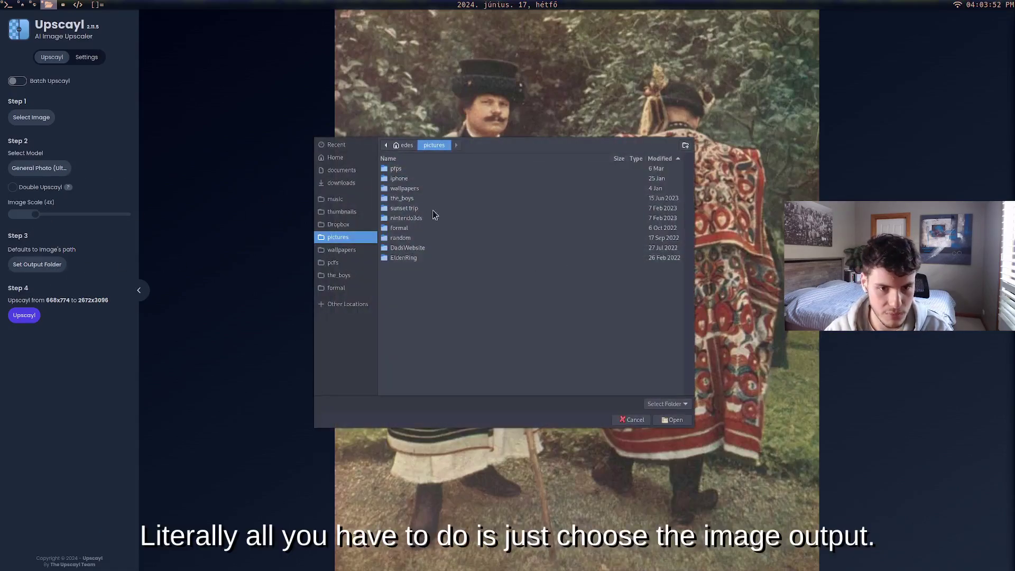
pyautogui.click(673, 420)
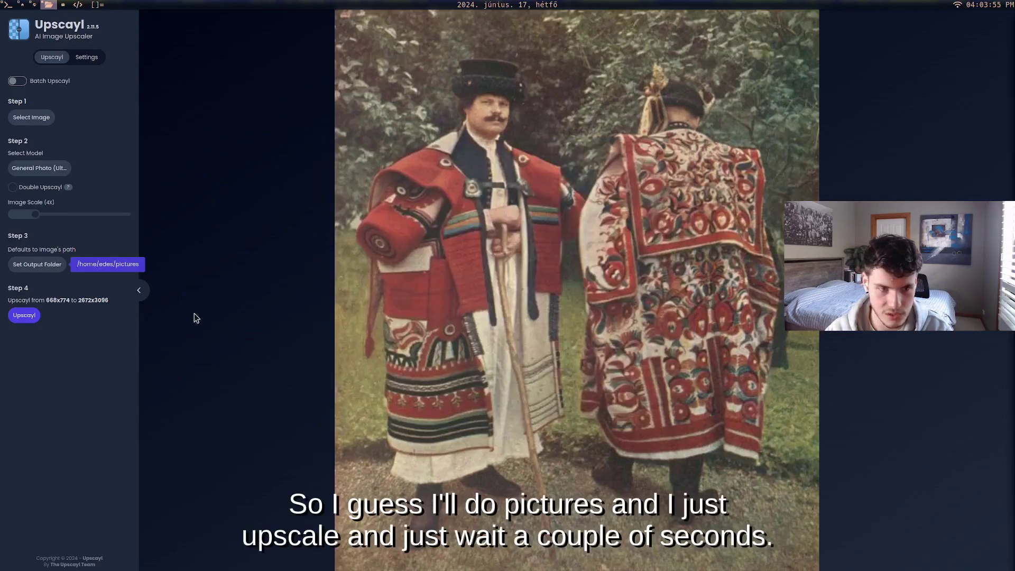
pyautogui.click(30, 319)
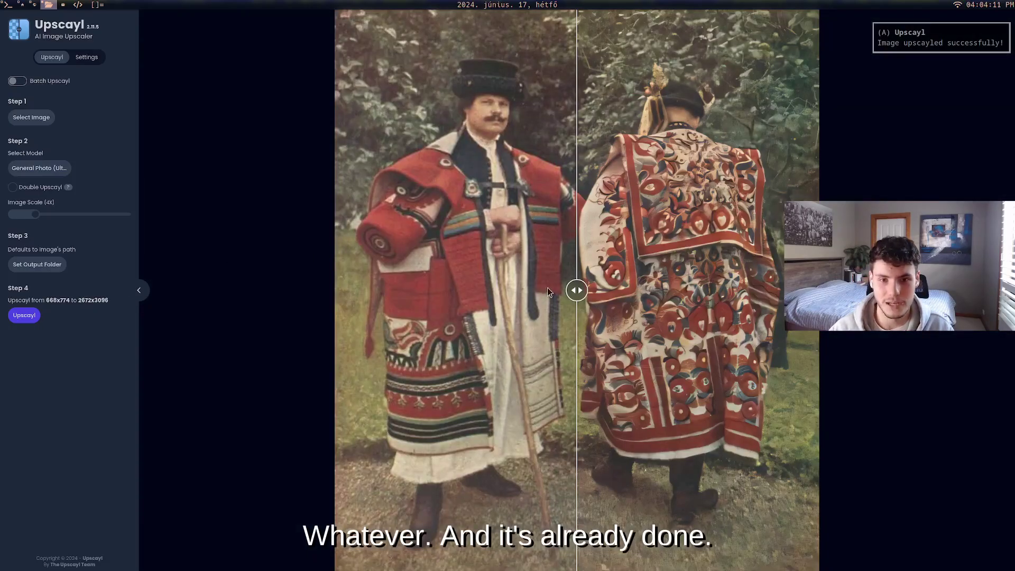
# - Compare the original and upscaled photo by sweeping the comparison divider across the image
pyautogui.moveTo(725, 291); pyautogui.dragTo(236, 255)
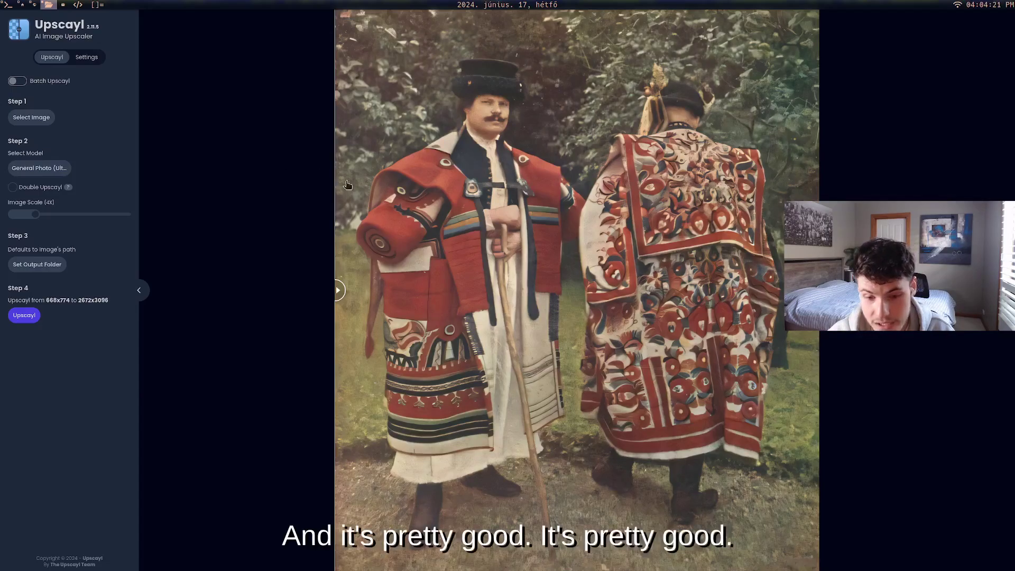
pyautogui.moveTo(338, 290); pyautogui.dragTo(341, 333)
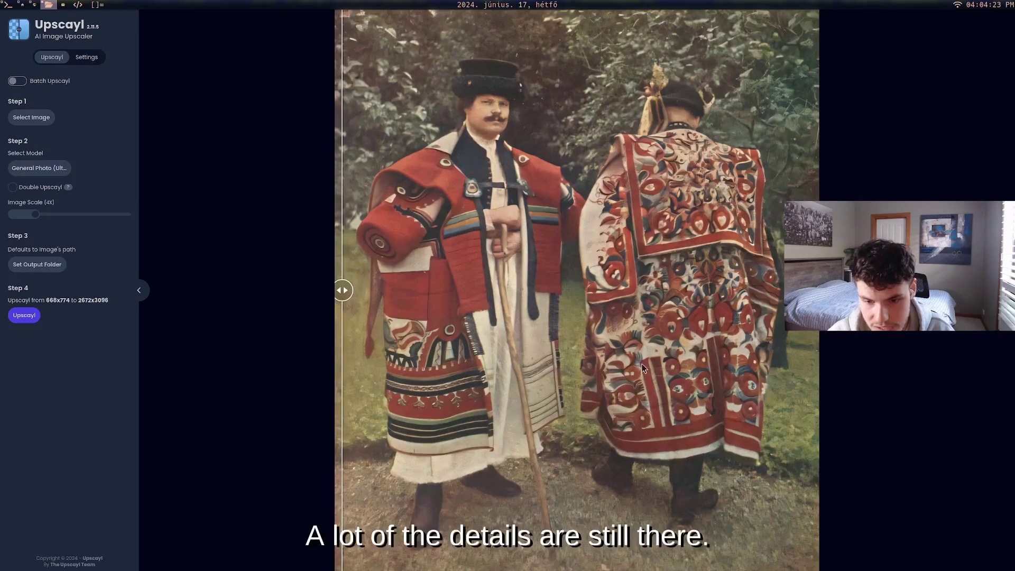
pyautogui.moveTo(342, 291); pyautogui.dragTo(157, 231)
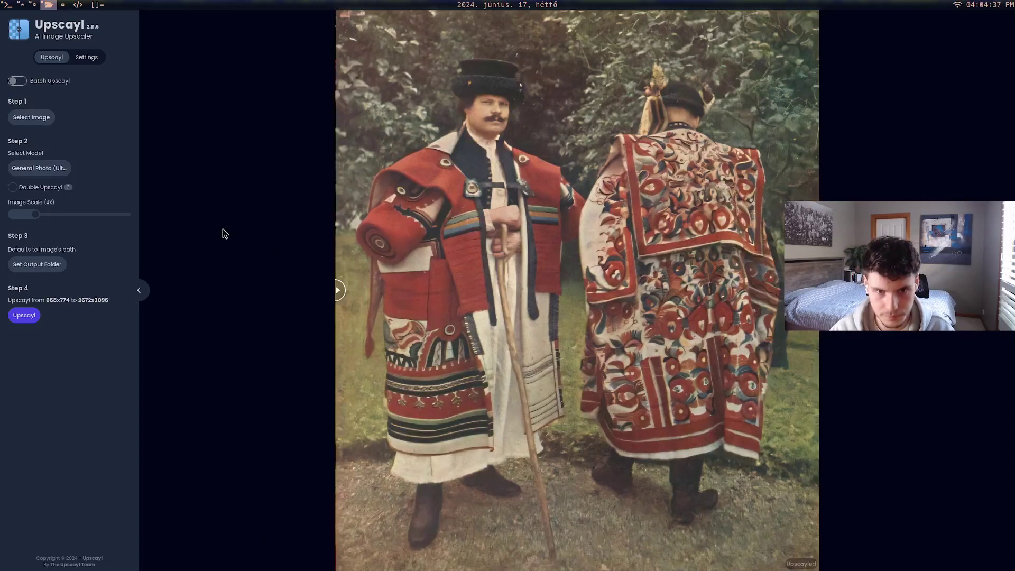
# - Load the gilded icon of Jesus Christ with a sword and upscale it 4X with the General Photo (Ultrasharp) model
pyautogui.click(46, 118)
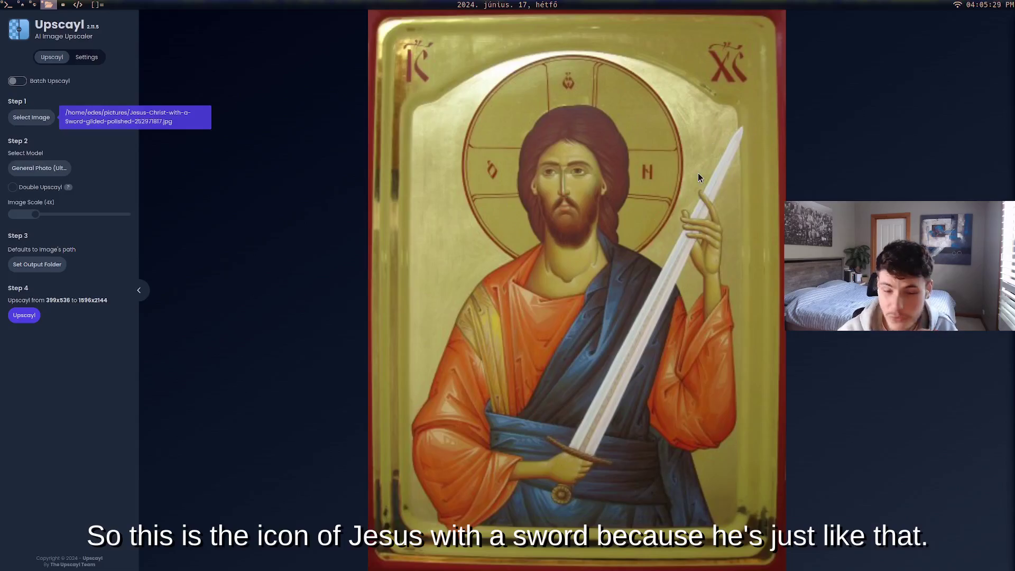
pyautogui.click(59, 169)
pyautogui.click(59, 169)
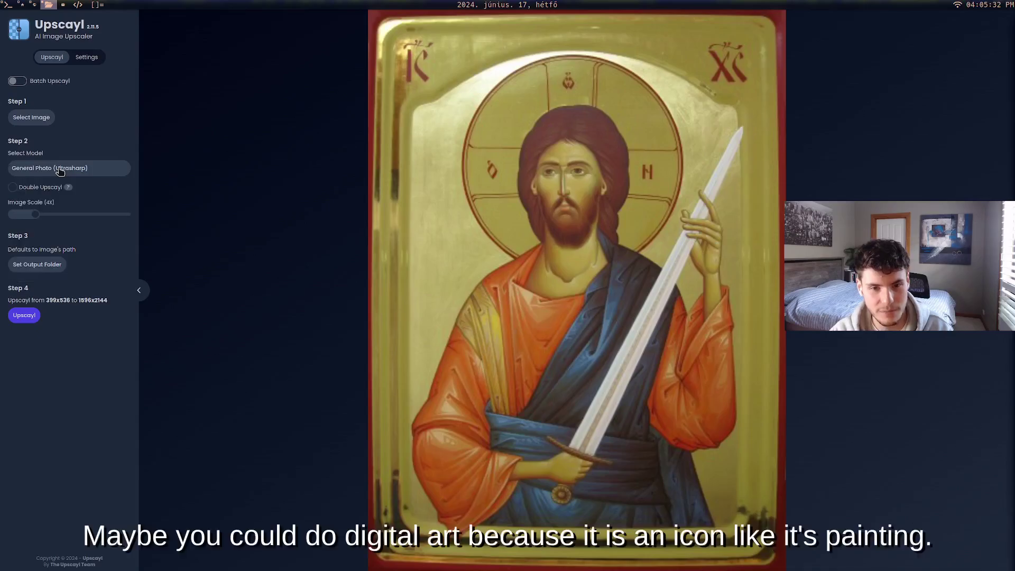
pyautogui.click(60, 169)
pyautogui.click(81, 171)
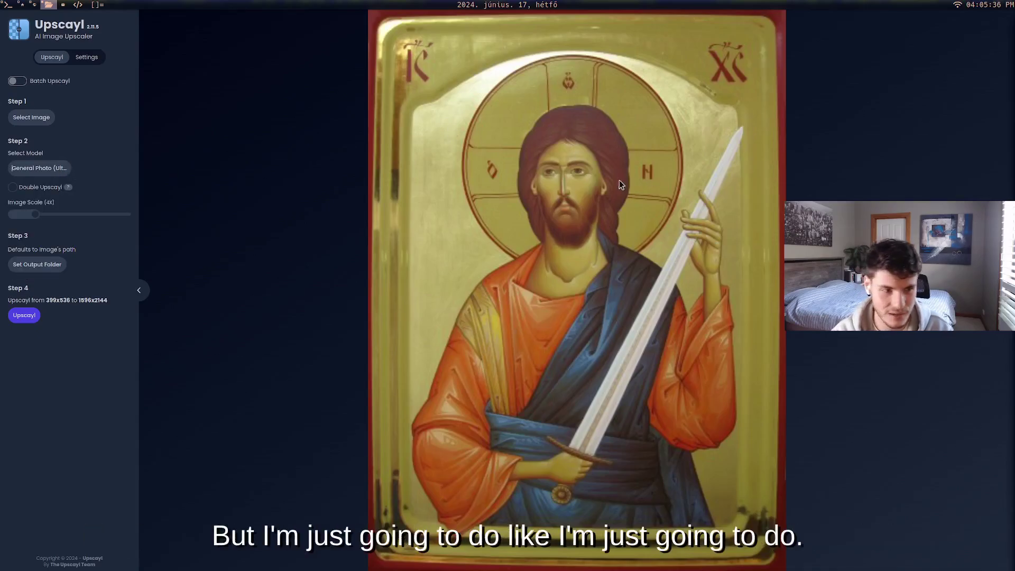
pyautogui.click(24, 317)
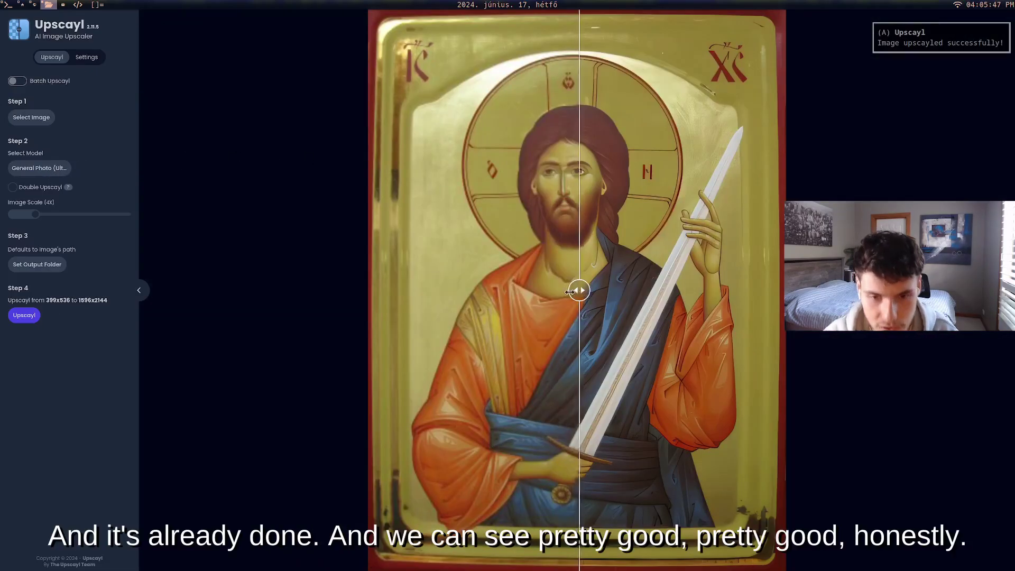
# - Compare the original and upscaled icon with the comparison divider, first in full and again at 280% zoom
pyautogui.moveTo(573, 296); pyautogui.dragTo(274, 292)
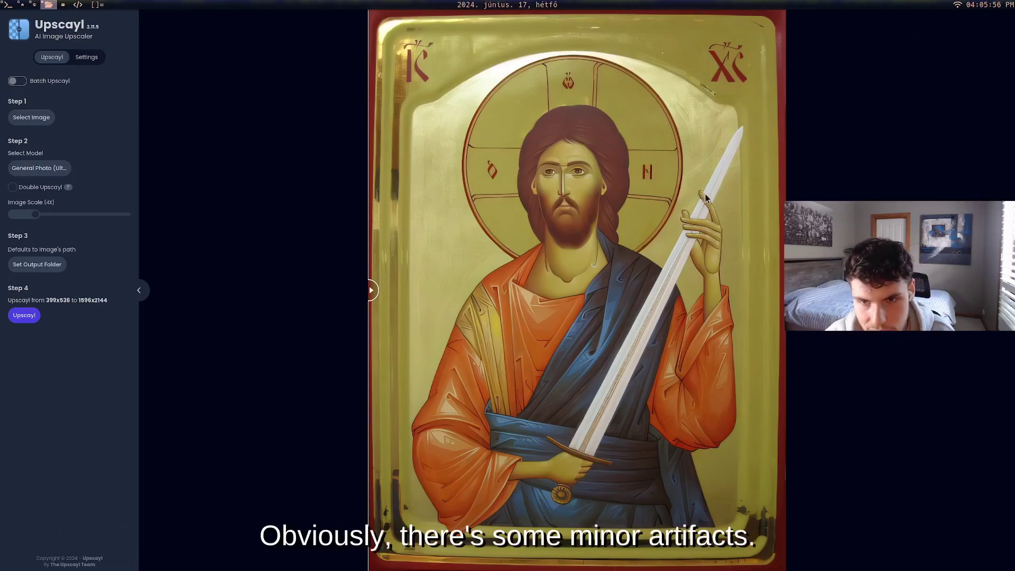
pyautogui.click(1003, 290)
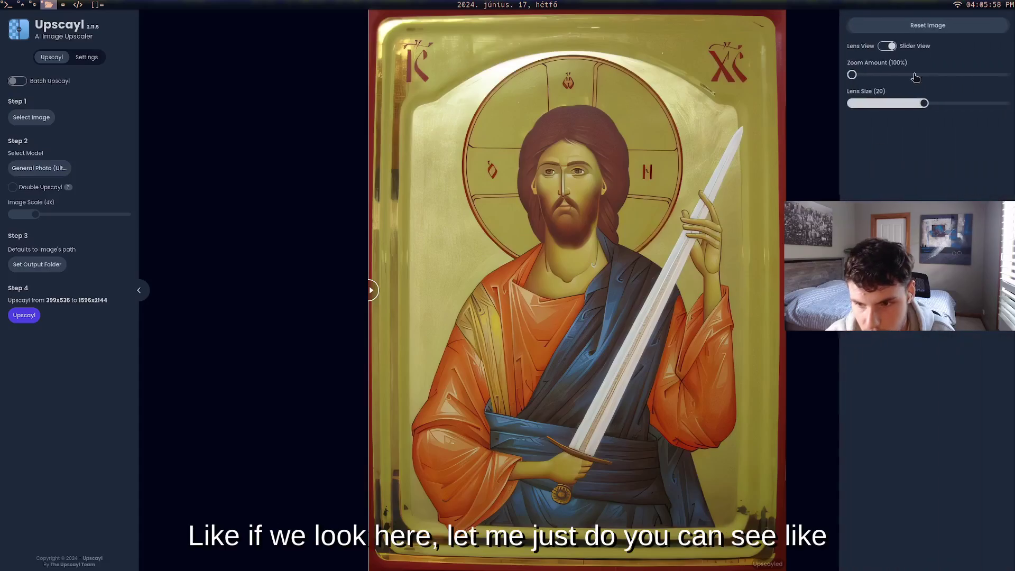
pyautogui.click(881, 50)
pyautogui.moveTo(850, 74); pyautogui.dragTo(881, 75)
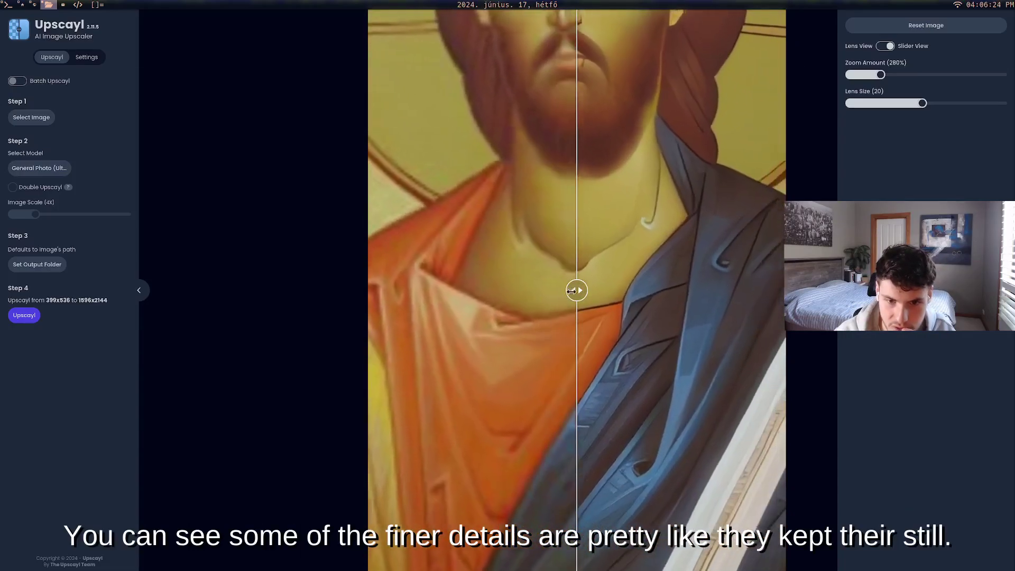
pyautogui.moveTo(577, 290); pyautogui.dragTo(632, 290)
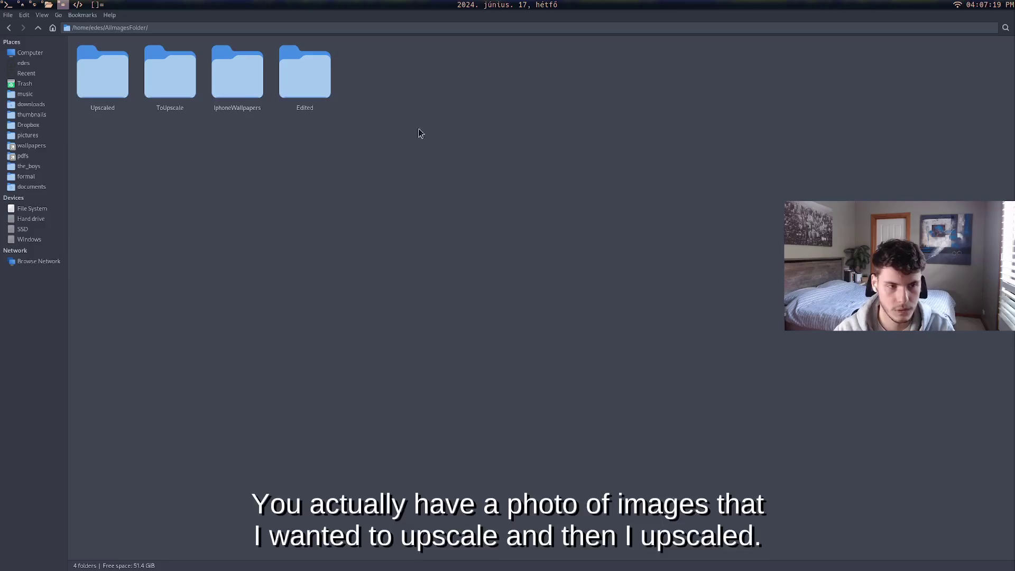
# - In the file manager, open the ToUpscale folder and view the original icon of the hooded saint in a red cloak
pyautogui.doubleClick(188, 83)
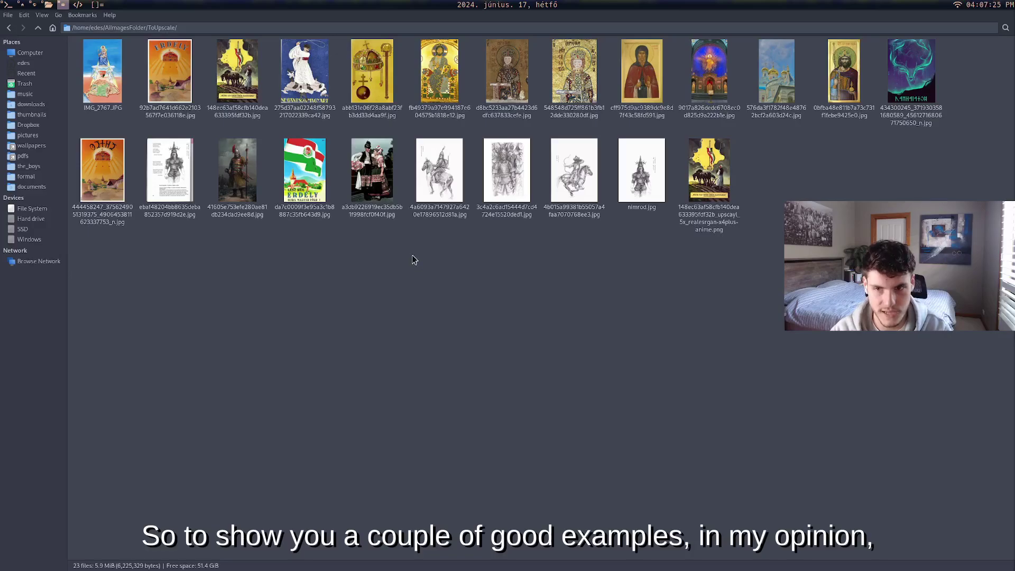
pyautogui.doubleClick(641, 71)
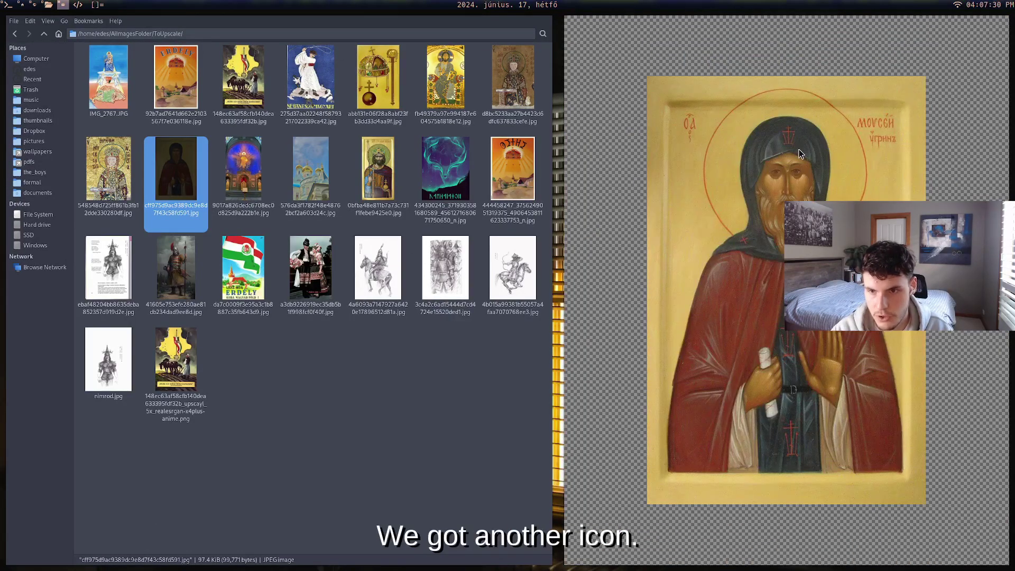
pyautogui.scroll(-3, 796, 170)
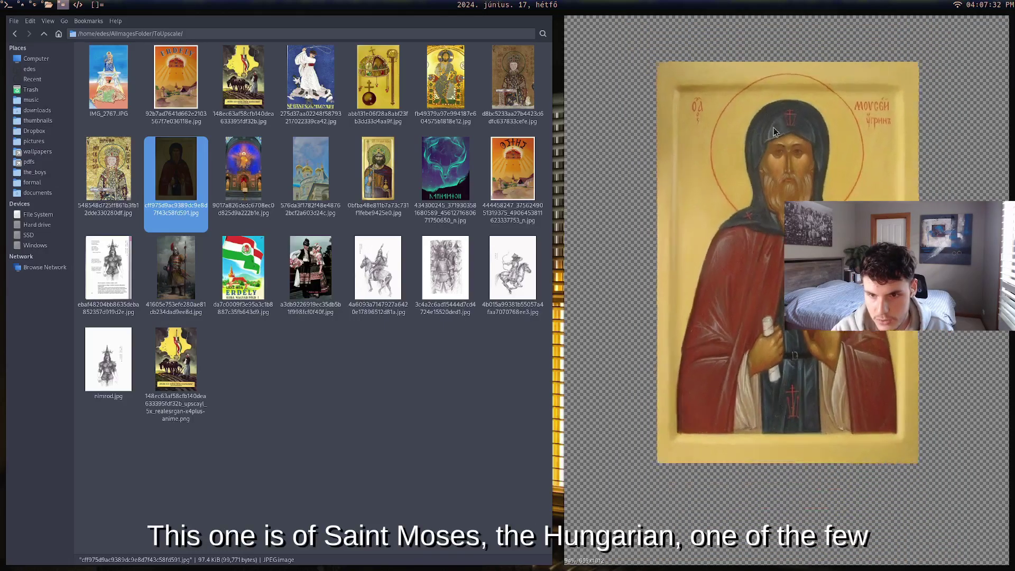
pyautogui.scroll(3, 781, 266)
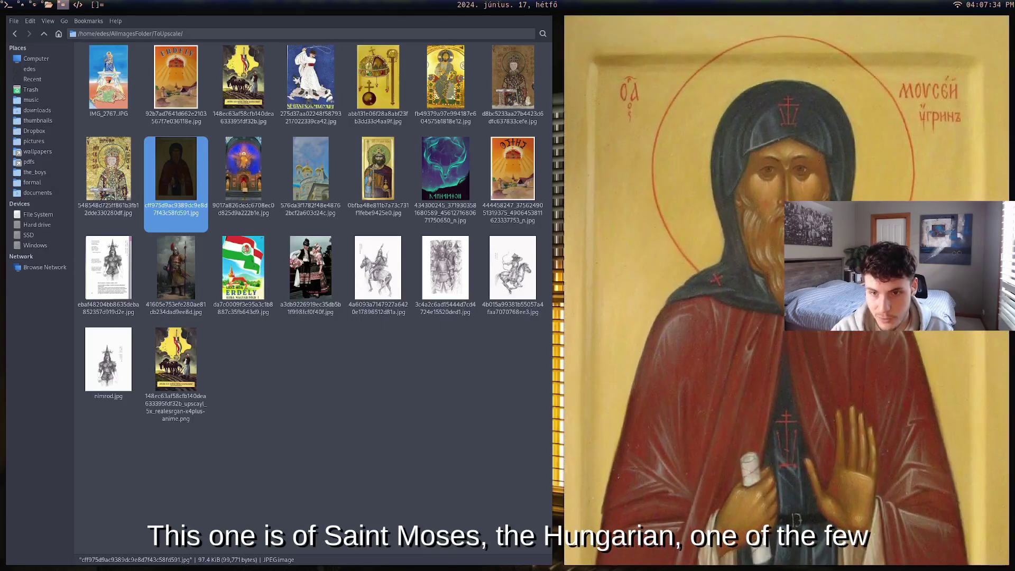
# - Open the upscaled hooded saint icon from the IphoneWallpapers folder and place it beside the original
pyautogui.click(15, 33)
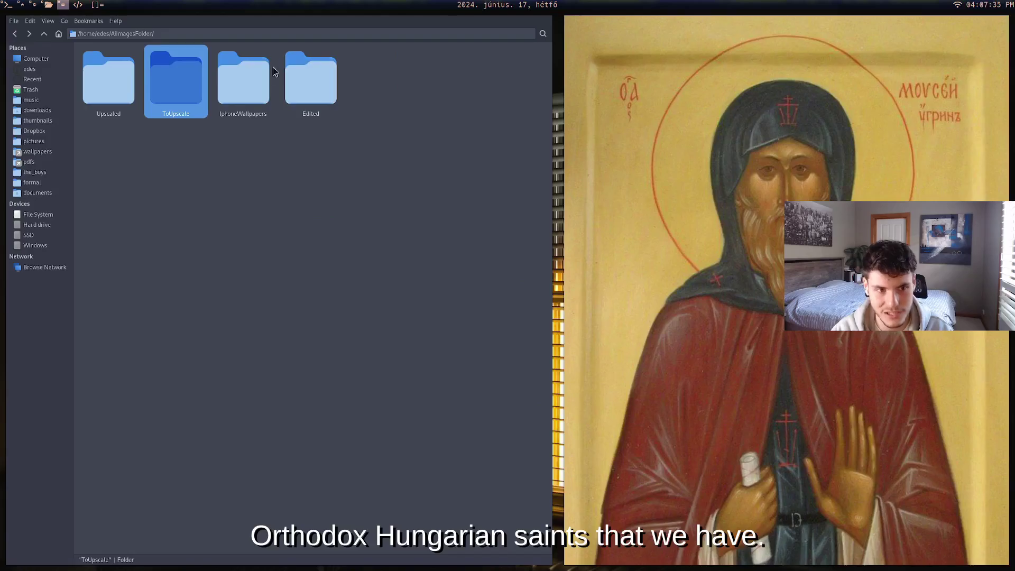
pyautogui.doubleClick(235, 77)
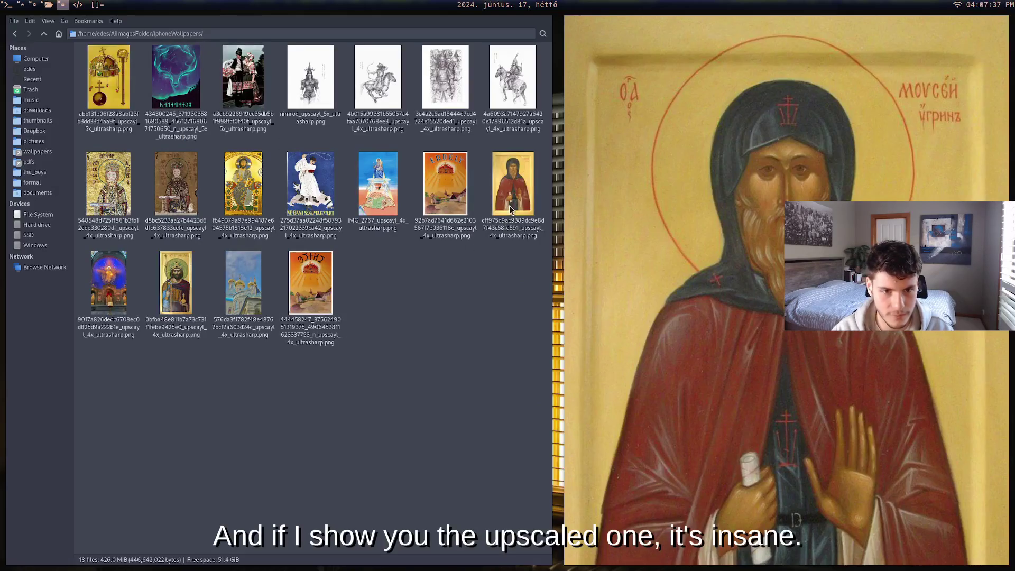
pyautogui.doubleClick(510, 206)
pyautogui.moveTo(694, 216); pyautogui.dragTo(216, 224)
pyautogui.moveTo(515, 297); pyautogui.dragTo(586, 570)
pyautogui.scroll(-5, 412, 183)
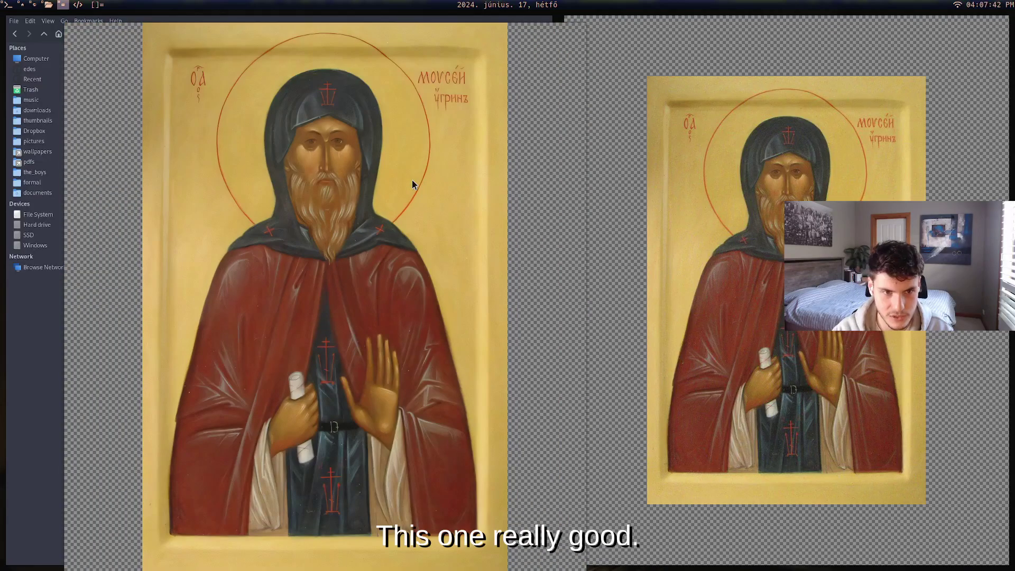
# - Enlarge the saint's face in both the original and upscaled icons and compare the paint texture
pyautogui.scroll(5, 874, 188)
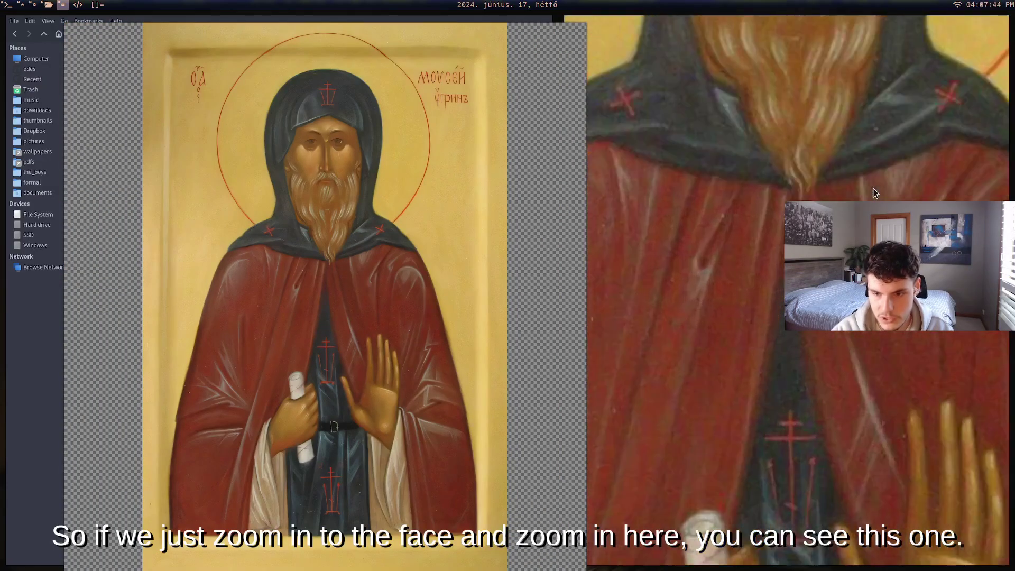
pyautogui.moveTo(776, 144); pyautogui.dragTo(779, 564)
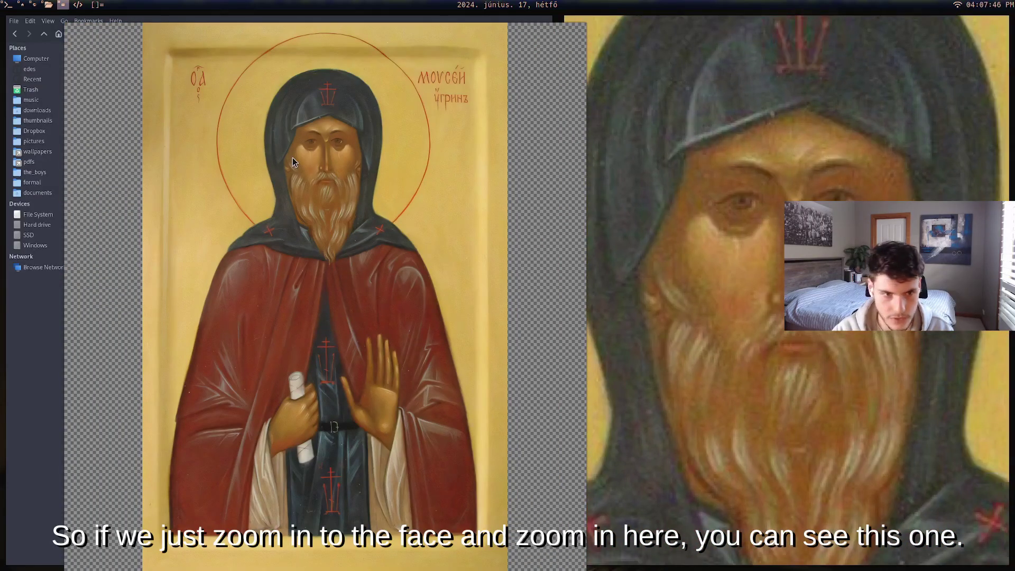
pyautogui.scroll(4, 293, 158)
pyautogui.scroll(3, 293, 158)
pyautogui.moveTo(293, 157); pyautogui.dragTo(303, 566)
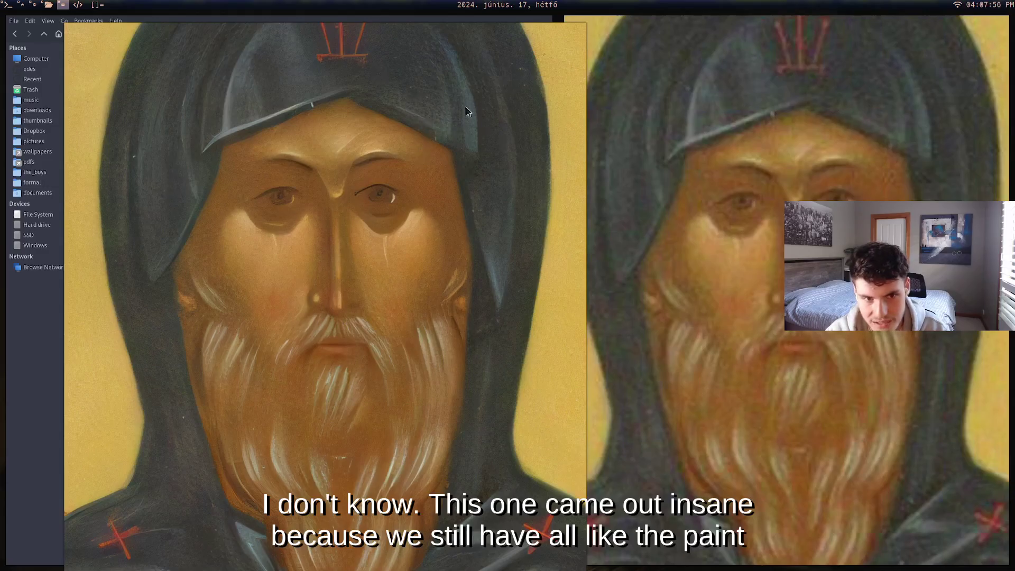
pyautogui.moveTo(276, 225); pyautogui.dragTo(315, 261)
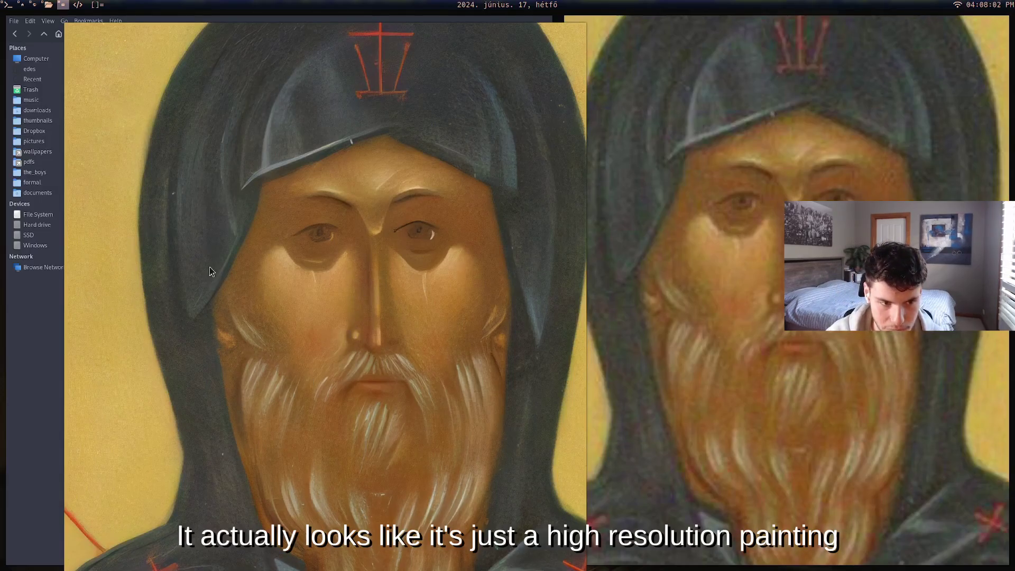
pyautogui.moveTo(321, 365); pyautogui.dragTo(279, 335)
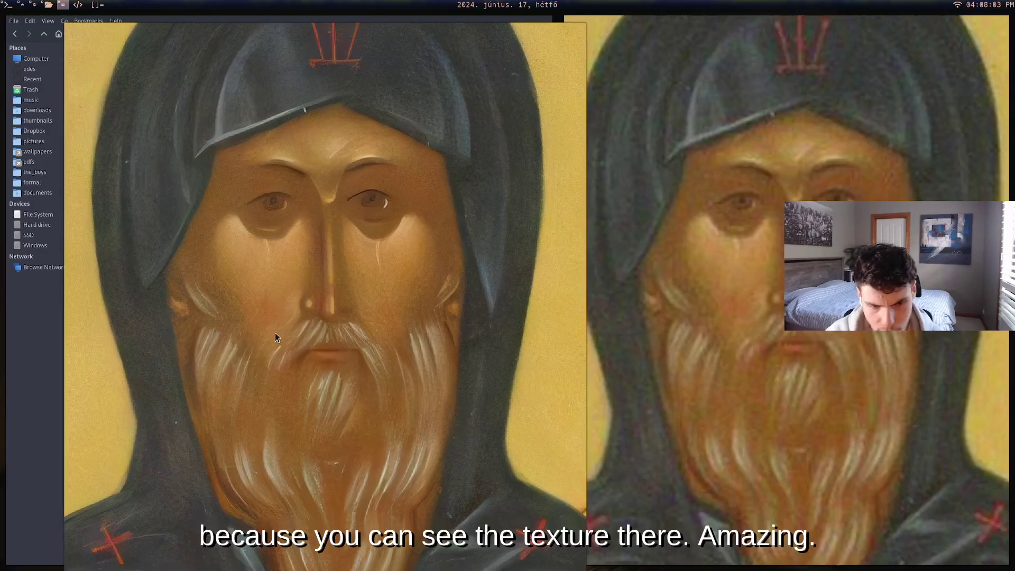
# - Compare the halo edge, background and red lettering beside the saint's head in both versions for compression artifacts
pyautogui.moveTo(352, 415); pyautogui.dragTo(235, 221)
pyautogui.moveTo(772, 355); pyautogui.dragTo(335, 514)
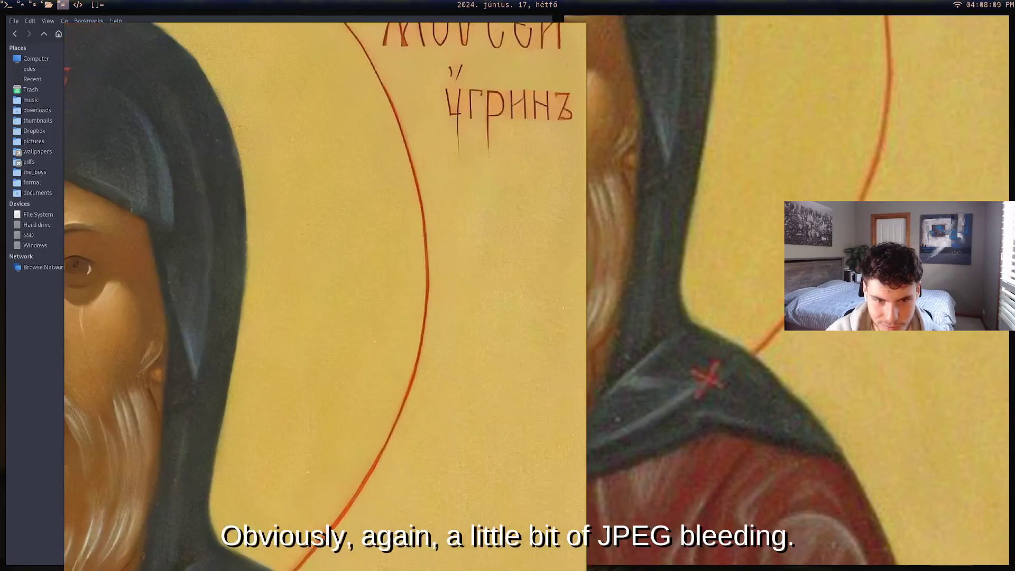
pyautogui.moveTo(449, 102); pyautogui.dragTo(368, 323)
pyautogui.moveTo(968, 153); pyautogui.dragTo(810, 324)
pyautogui.moveTo(767, 159); pyautogui.dragTo(615, 291)
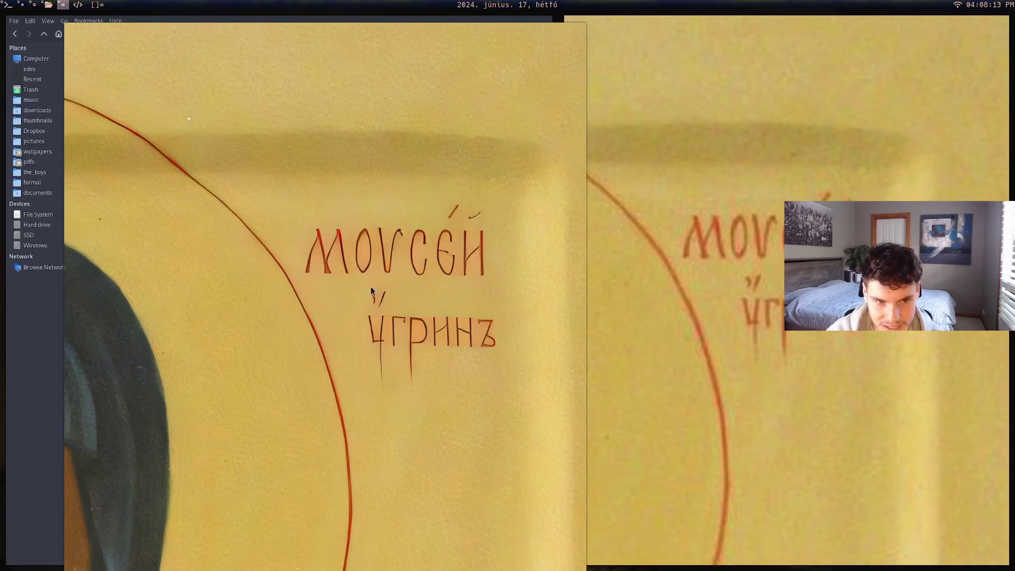
pyautogui.moveTo(329, 278); pyautogui.dragTo(305, 375)
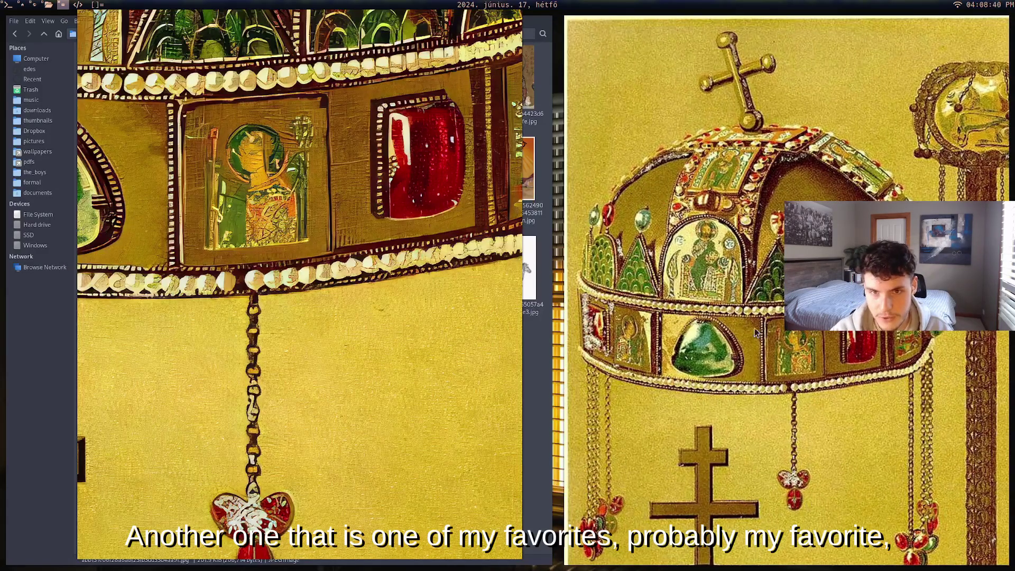
# - Show most of the Hungarian crown picture in both the upscaled and original versions and compare their grain
pyautogui.moveTo(230, 210); pyautogui.dragTo(477, 410)
pyautogui.scroll(-8, 272, 351)
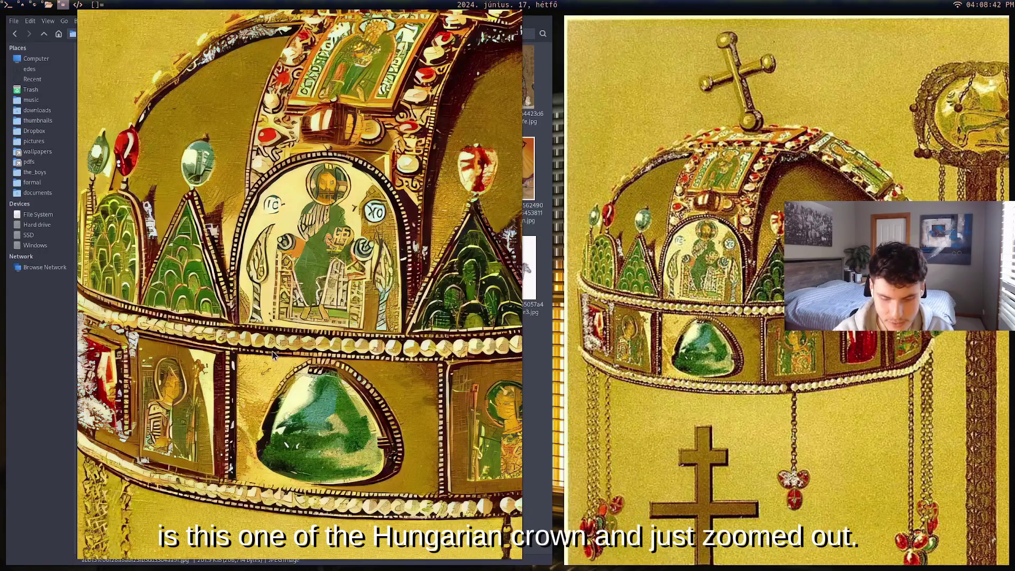
pyautogui.scroll(-4, 280, 328)
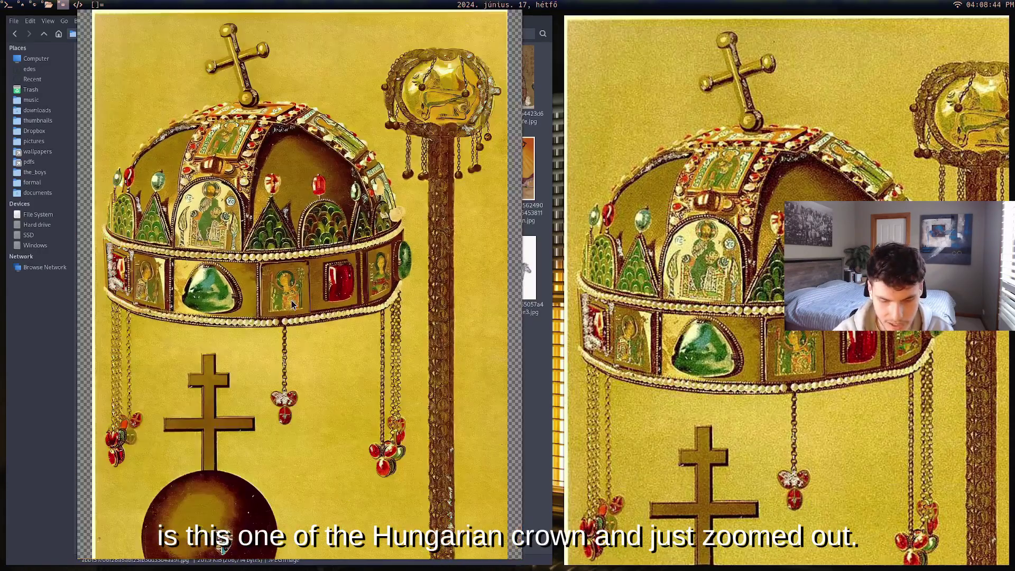
pyautogui.scroll(2, 292, 305)
pyautogui.scroll(-3, 717, 306)
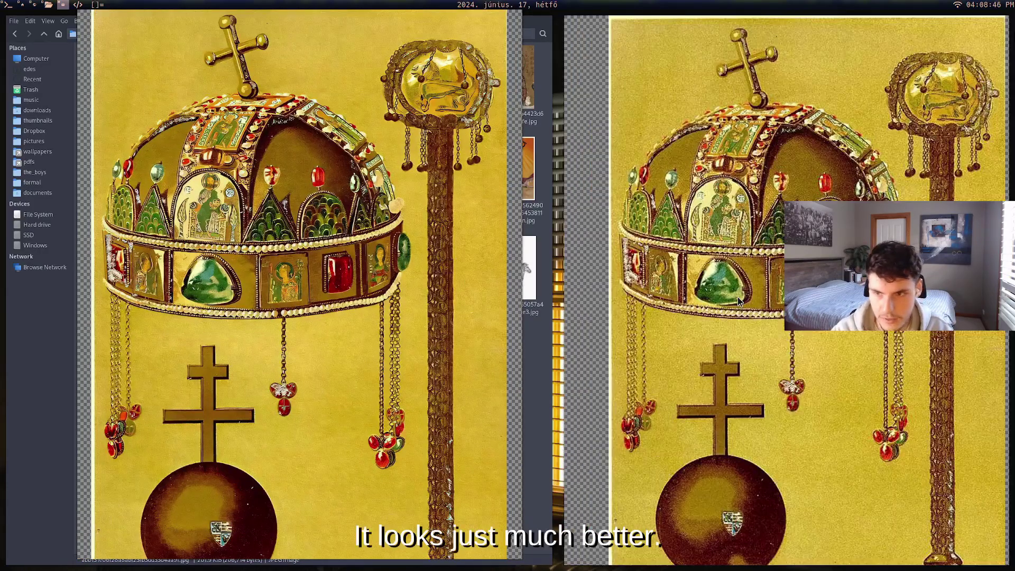
pyautogui.scroll(3, 758, 300)
pyautogui.moveTo(757, 300); pyautogui.dragTo(733, 281)
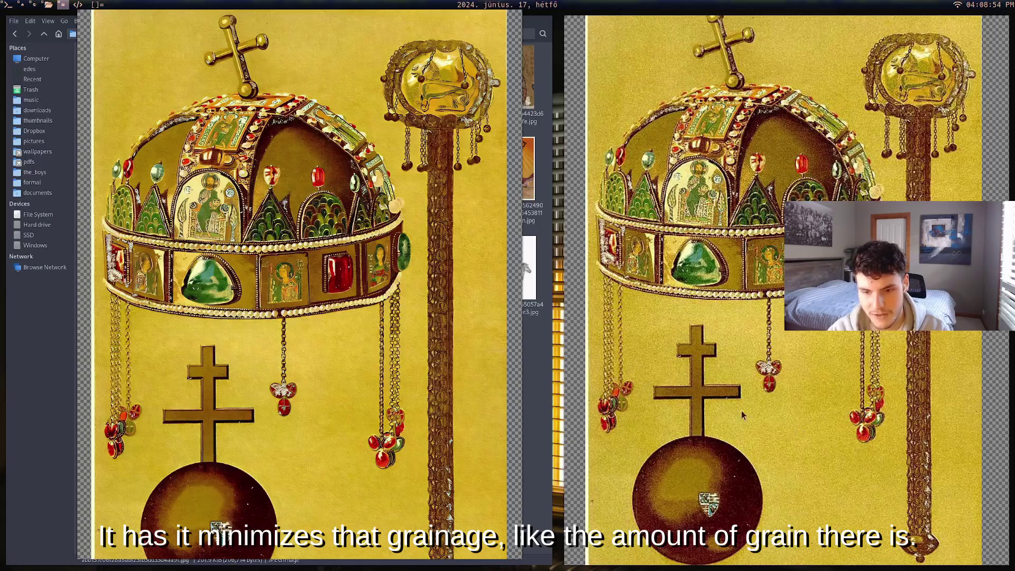
# - Examine the enthroned Christ panel on the crown up close in both the upscaled and original pictures
pyautogui.scroll(8, 196, 159)
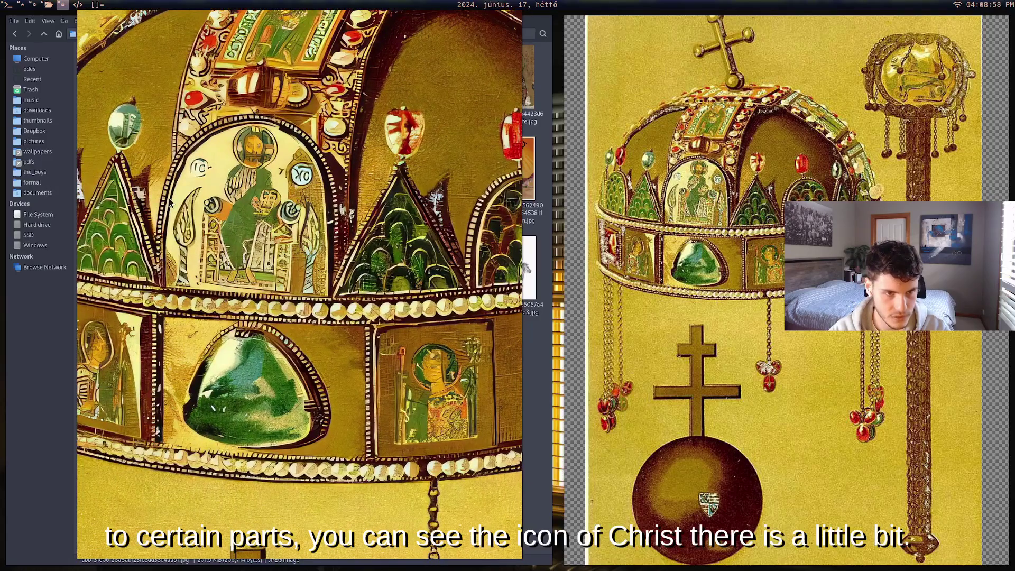
pyautogui.scroll(6, 170, 199)
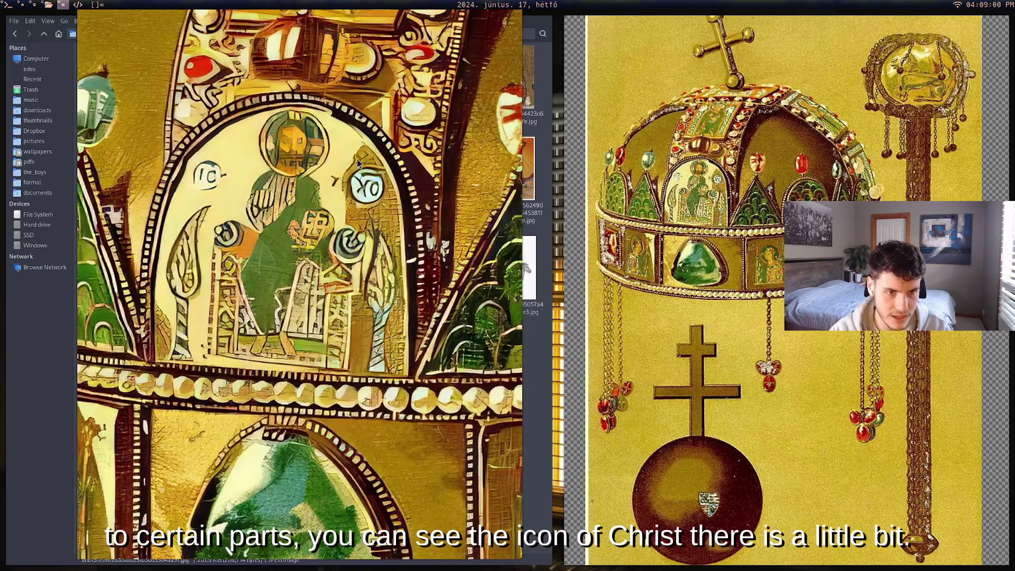
pyautogui.scroll(8, 691, 163)
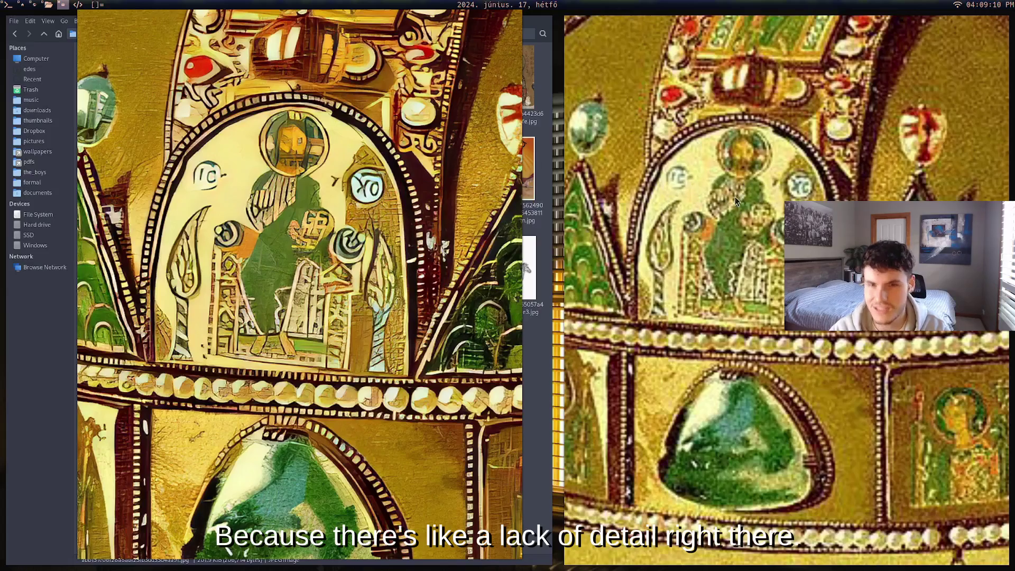
# - Compare the jewels, green gables and pearl bands around the crown's Christ panel in both versions
pyautogui.moveTo(406, 157); pyautogui.dragTo(252, 235)
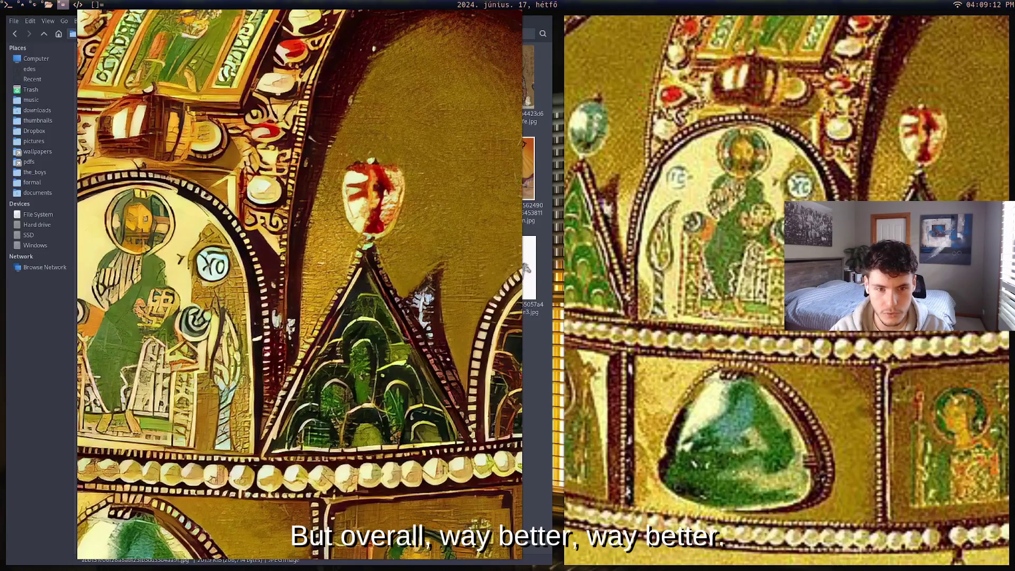
pyautogui.moveTo(847, 174); pyautogui.dragTo(748, 251)
pyautogui.moveTo(278, 230); pyautogui.dragTo(492, 230)
pyautogui.moveTo(243, 225); pyautogui.dragTo(402, 254)
pyautogui.scroll(1, 401, 254)
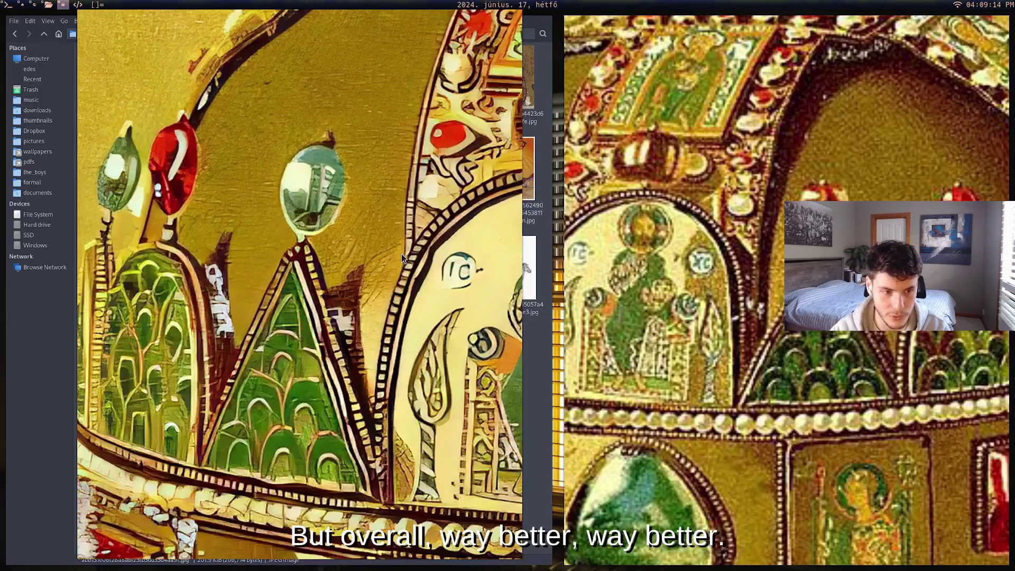
pyautogui.scroll(-1, 401, 254)
pyautogui.scroll(-2, 401, 254)
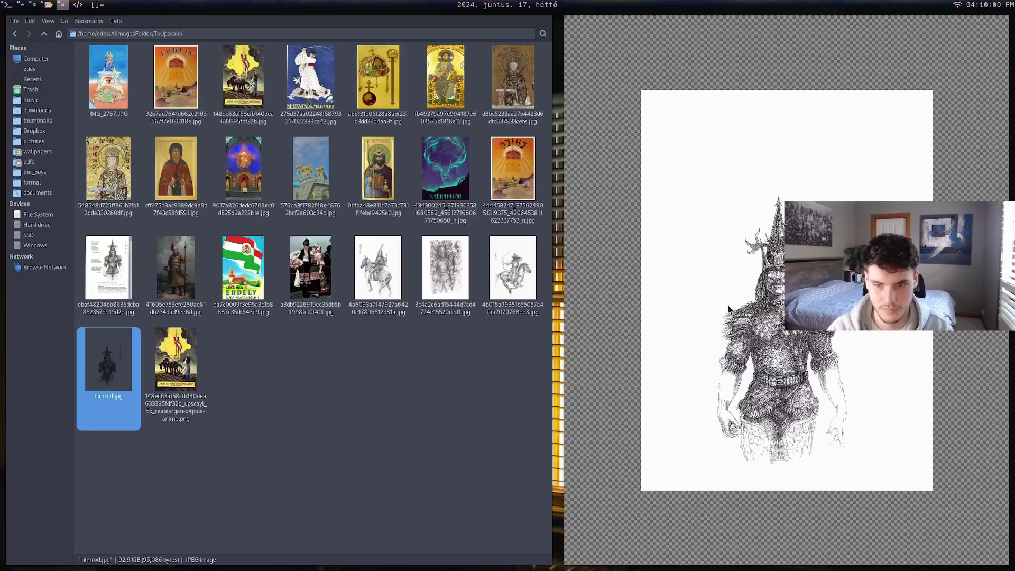
# - Inspect the original nimrod.jpg warrior drawing up close and open its upscaled version from the IphoneWallpapers folder
pyautogui.scroll(4, 727, 304)
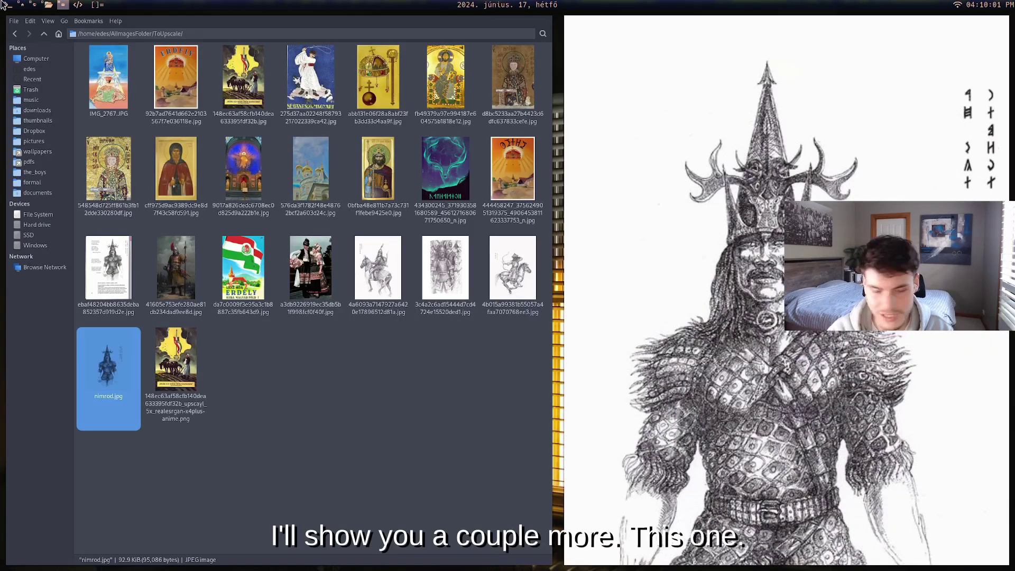
pyautogui.click(44, 33)
pyautogui.doubleClick(238, 79)
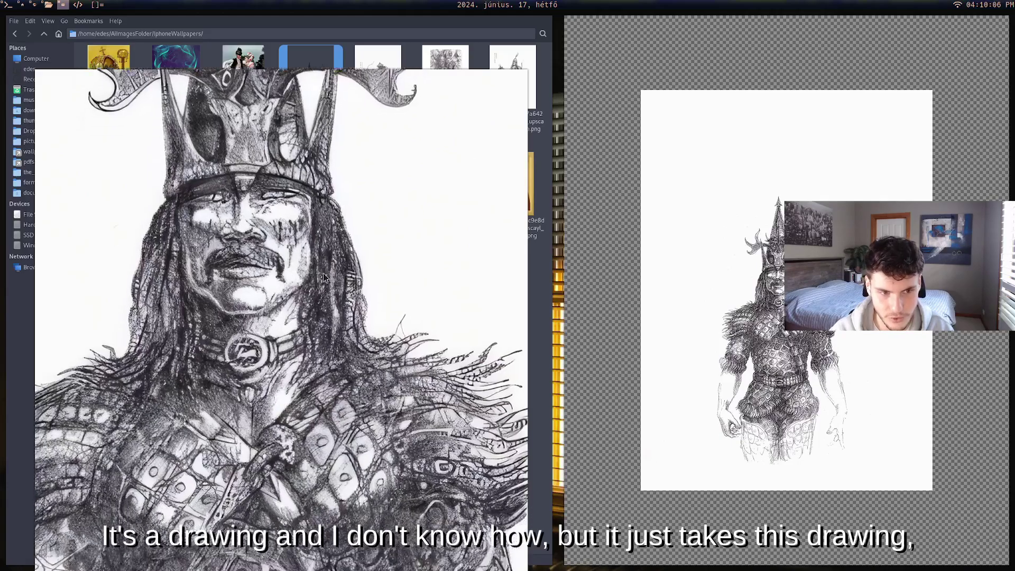
# - Compare the warrior's antlered crown and face up close in the upscaled and original drawings
pyautogui.moveTo(323, 273)
pyautogui.mouseDown()
pyautogui.moveTo(342, 444)
pyautogui.moveTo(323, 470)
pyautogui.mouseUp()
pyautogui.scroll(5, 747, 369)
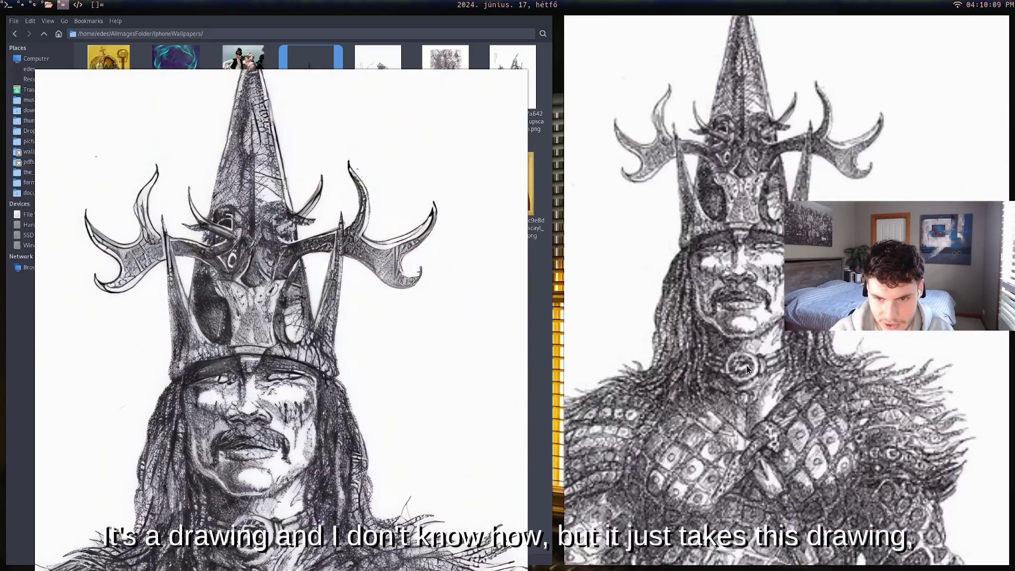
pyautogui.moveTo(760, 306); pyautogui.dragTo(780, 299)
pyautogui.moveTo(297, 387)
pyautogui.mouseDown()
pyautogui.moveTo(420, 274)
pyautogui.moveTo(356, 268)
pyautogui.mouseUp()
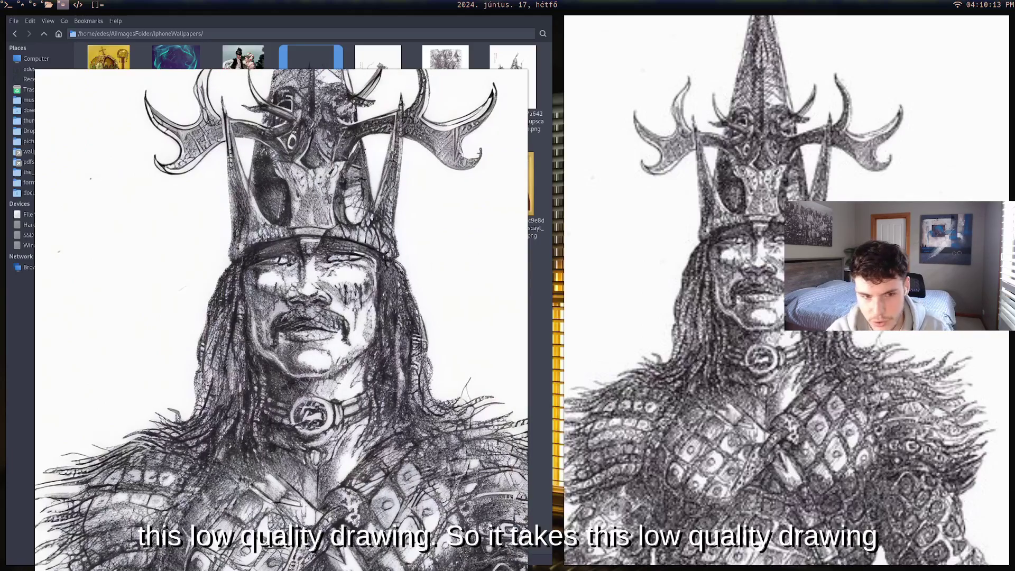
# - Enlarge the upscaled drawing's window and examine the warrior's hair, feathered shoulders and scale armour
pyautogui.moveTo(394, 265); pyautogui.dragTo(375, 222)
pyautogui.moveTo(509, 539); pyautogui.dragTo(541, 570)
pyautogui.moveTo(358, 451)
pyautogui.mouseDown()
pyautogui.moveTo(381, 470)
pyautogui.moveTo(369, 433)
pyautogui.moveTo(394, 435)
pyautogui.mouseUp()
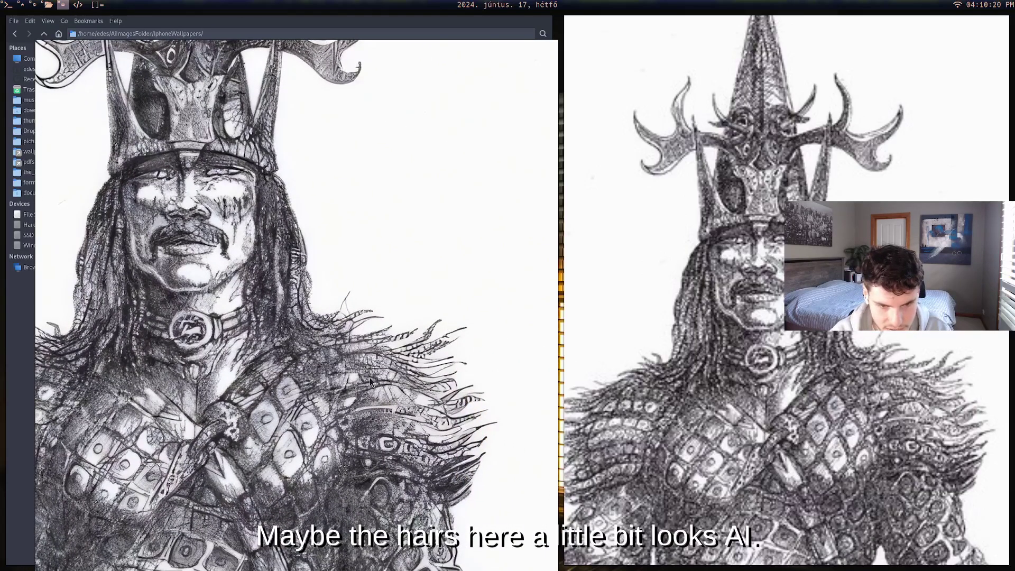
pyautogui.scroll(-4, 370, 378)
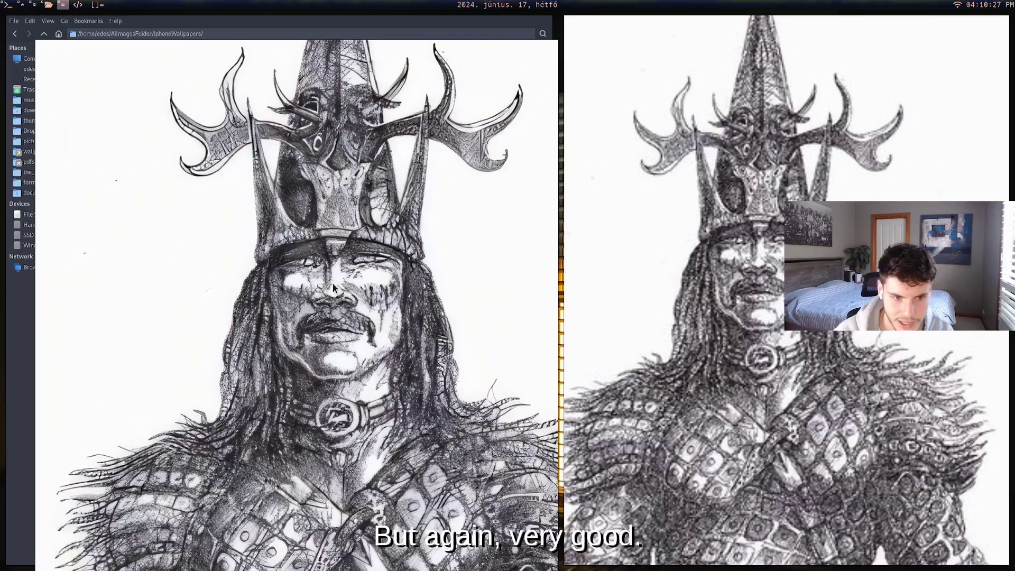
# - Compare the columns of runic letters beside the warrior in the upscaled and original drawings
pyautogui.scroll(4, 404, 281)
pyautogui.scroll(5, 755, 283)
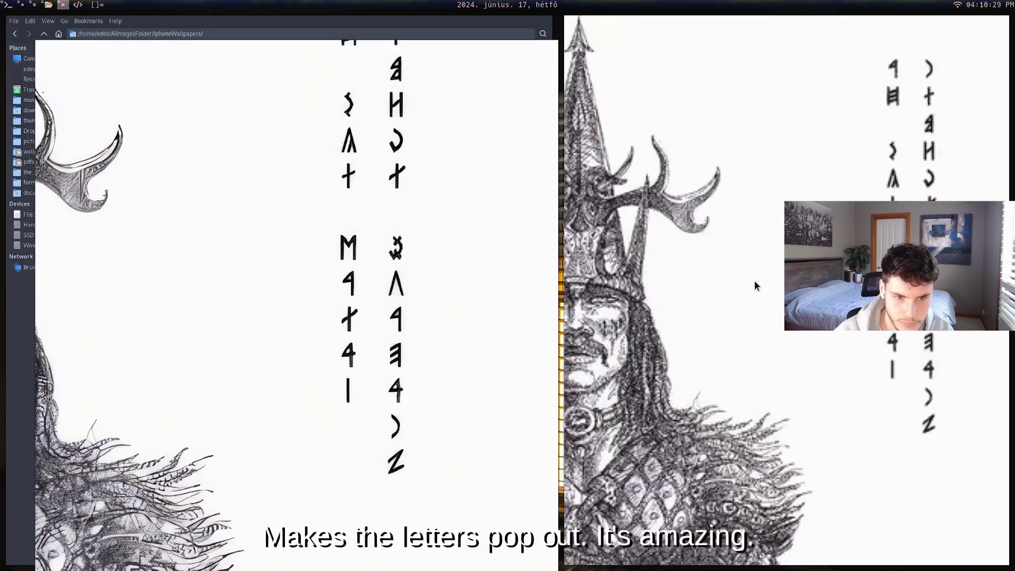
pyautogui.moveTo(408, 326); pyautogui.dragTo(414, 418)
pyautogui.scroll(-5, 414, 417)
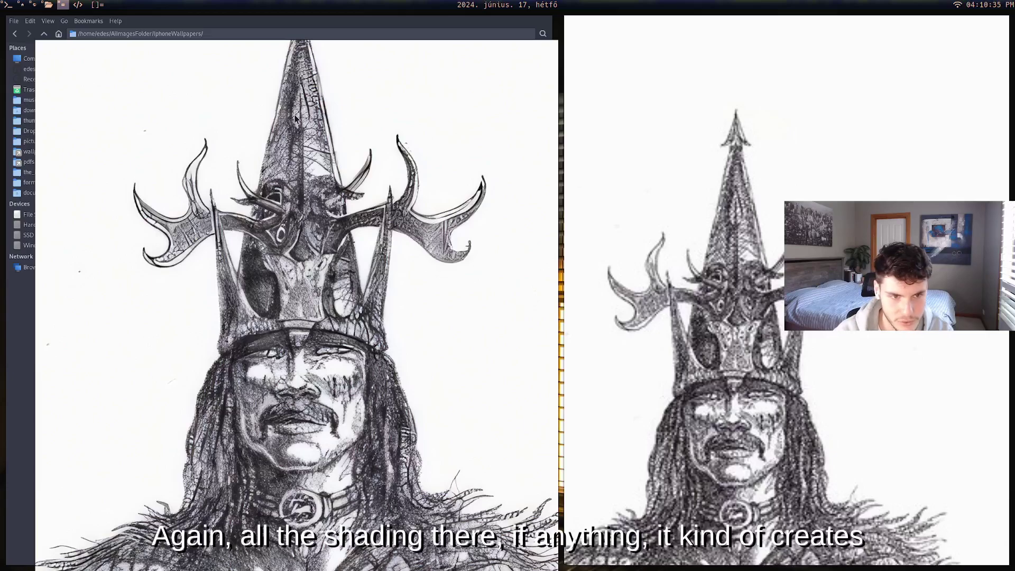
# - Inspect the shading on the crown's pointed spire and antlers in both versions of the drawing
pyautogui.scroll(6, 312, 296)
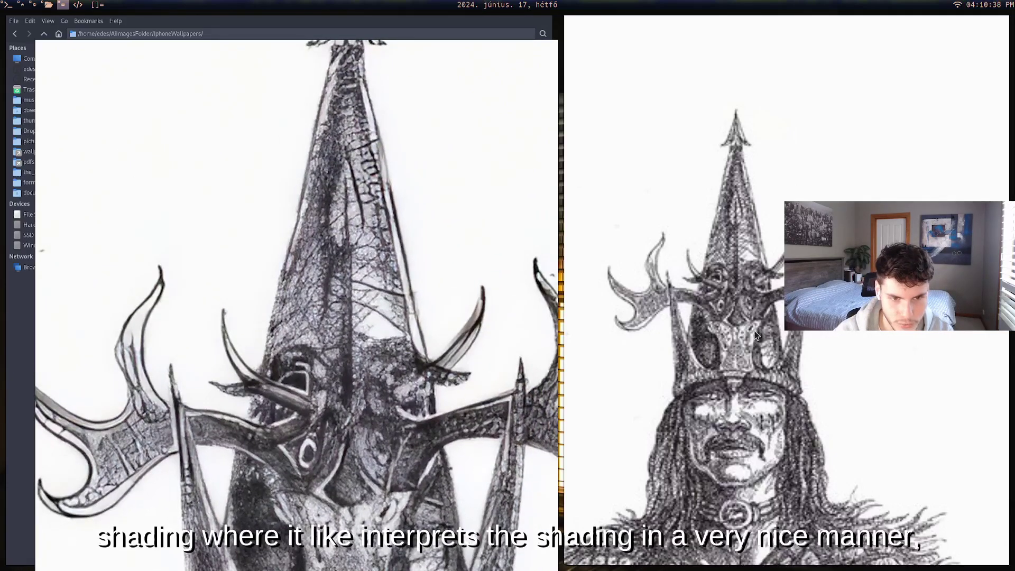
pyautogui.scroll(6, 757, 331)
pyautogui.scroll(-3, 767, 336)
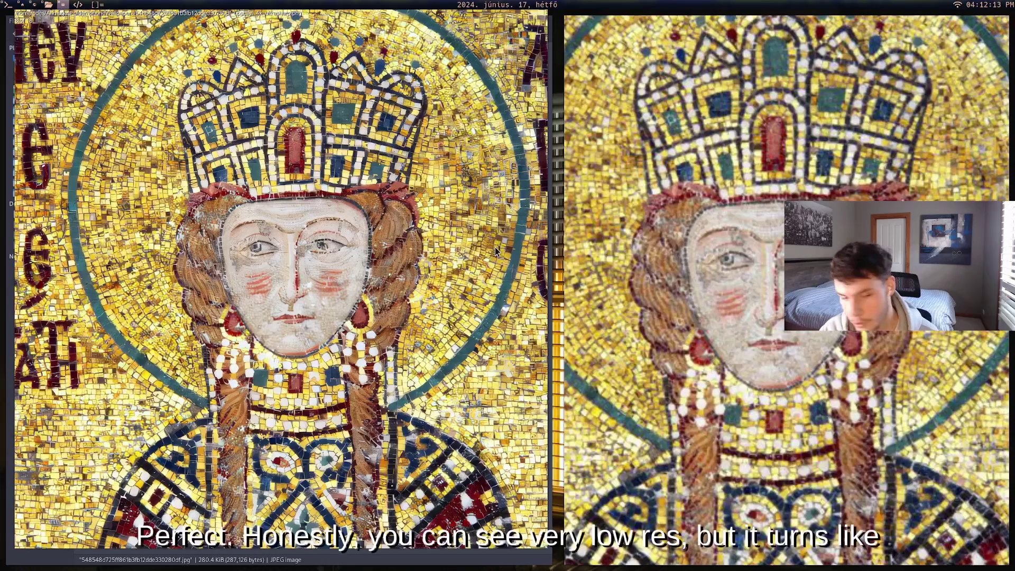
# - Compare the crowned empress's face, eyes and cheeks up close in the upscaled and original mosaic pictures
pyautogui.scroll(1, 787, 291)
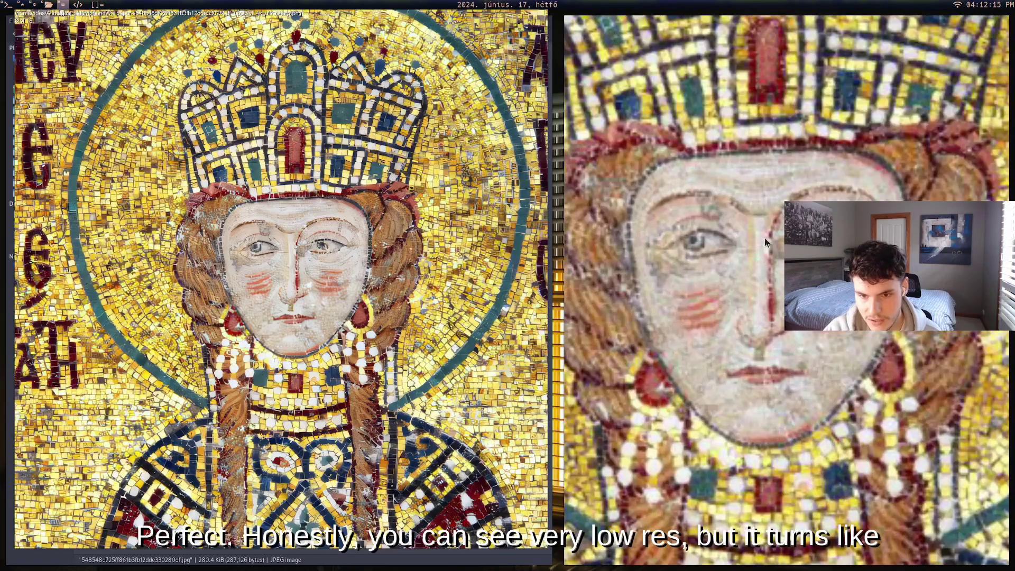
pyautogui.scroll(4, 266, 236)
pyautogui.moveTo(265, 235); pyautogui.dragTo(251, 214)
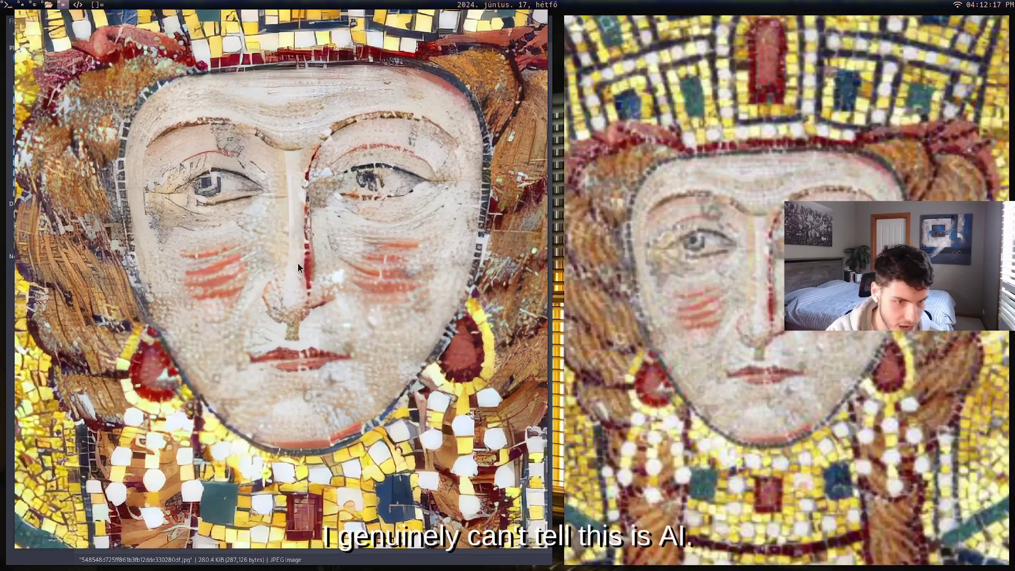
pyautogui.moveTo(290, 330); pyautogui.dragTo(338, 182)
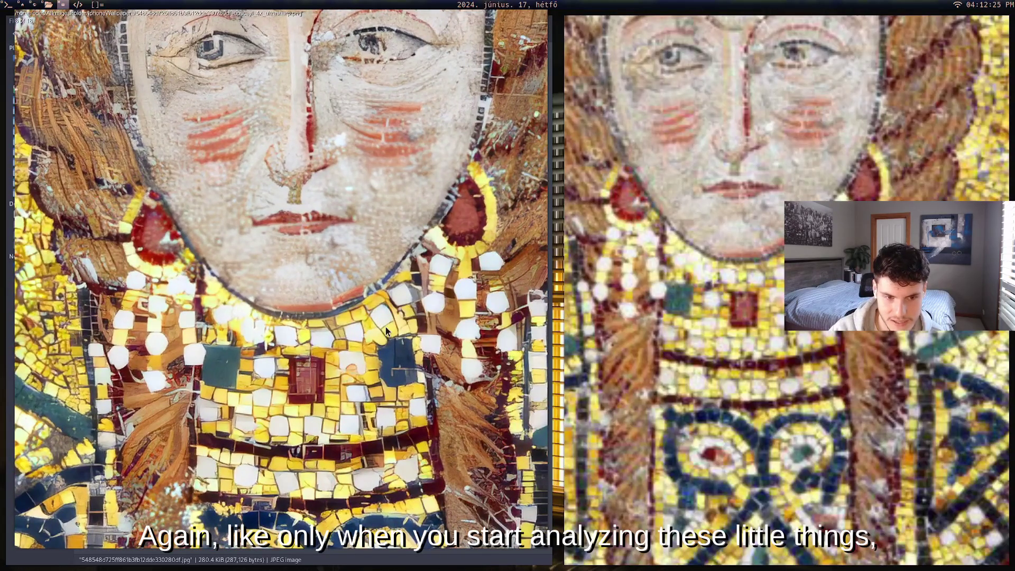
# - Examine the collar, braid and shoulder tiles in the upscaled mosaic, and return to a wide view of the empress
pyautogui.moveTo(338, 292); pyautogui.dragTo(341, 58)
pyautogui.moveTo(344, 212); pyautogui.dragTo(205, 198)
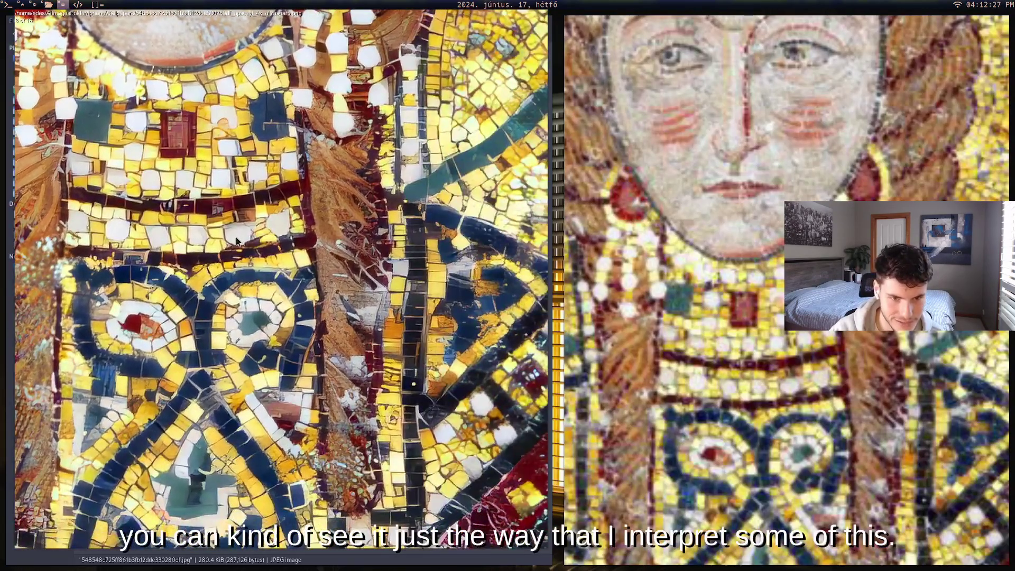
pyautogui.moveTo(417, 251); pyautogui.dragTo(387, 286)
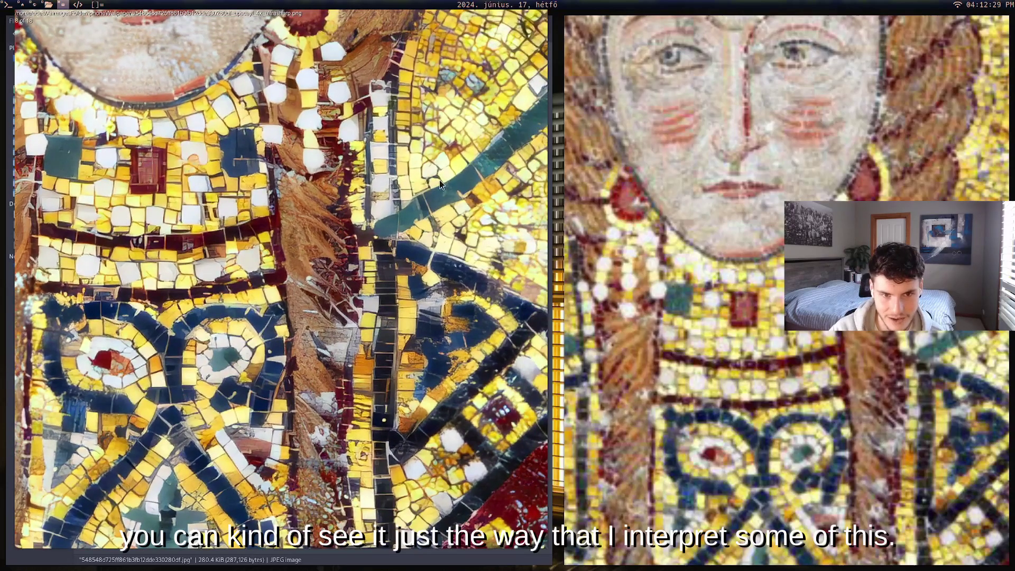
pyautogui.moveTo(439, 180); pyautogui.dragTo(294, 324)
pyautogui.moveTo(358, 244); pyautogui.dragTo(389, 273)
pyautogui.scroll(-5, 388, 273)
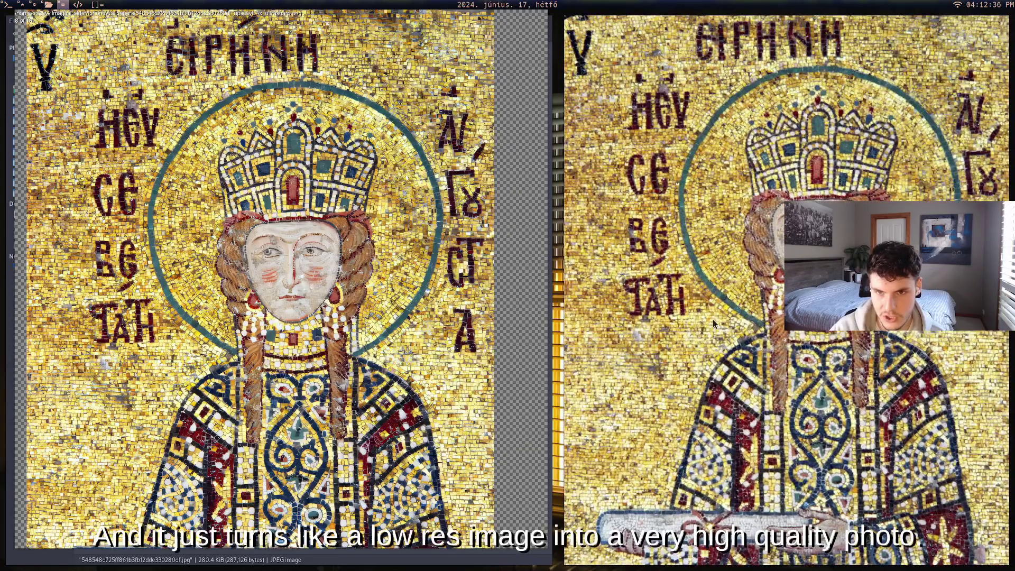
pyautogui.moveTo(344, 363); pyautogui.dragTo(279, 322)
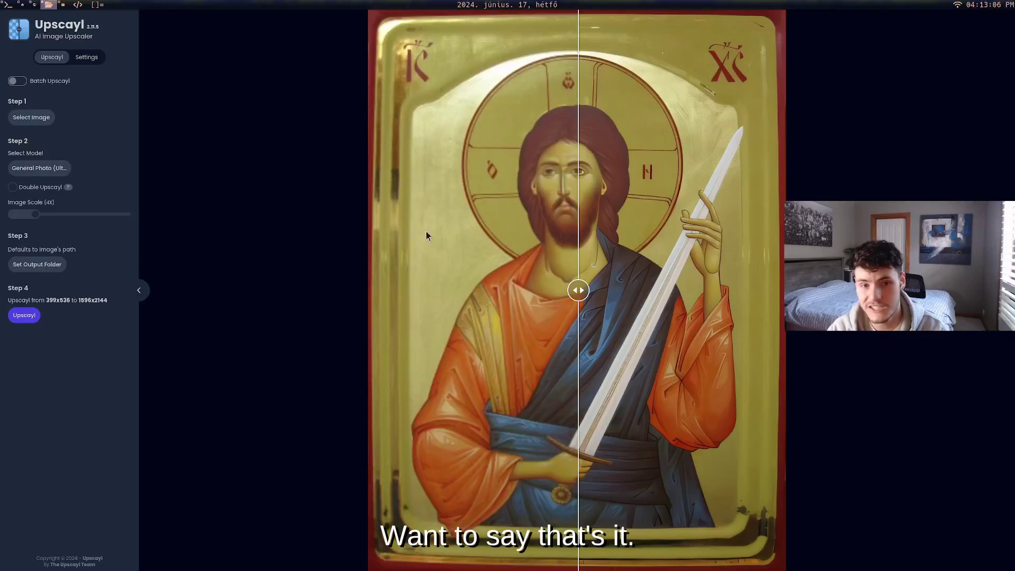
# - Move the before/after divider on the upscaled Christ icon past the sword, close to the picture's edge
pyautogui.moveTo(673, 297); pyautogui.dragTo(758, 290)
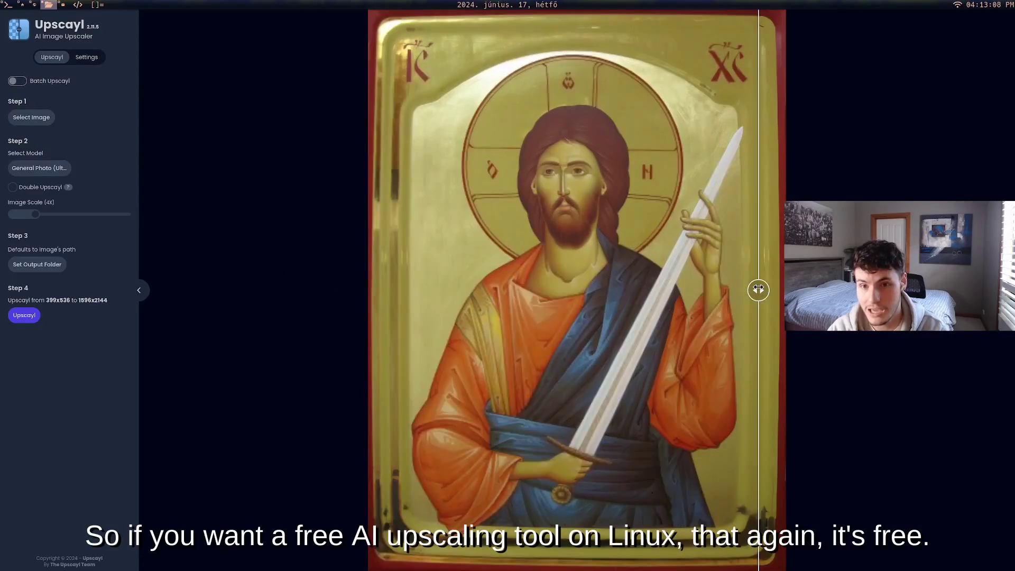